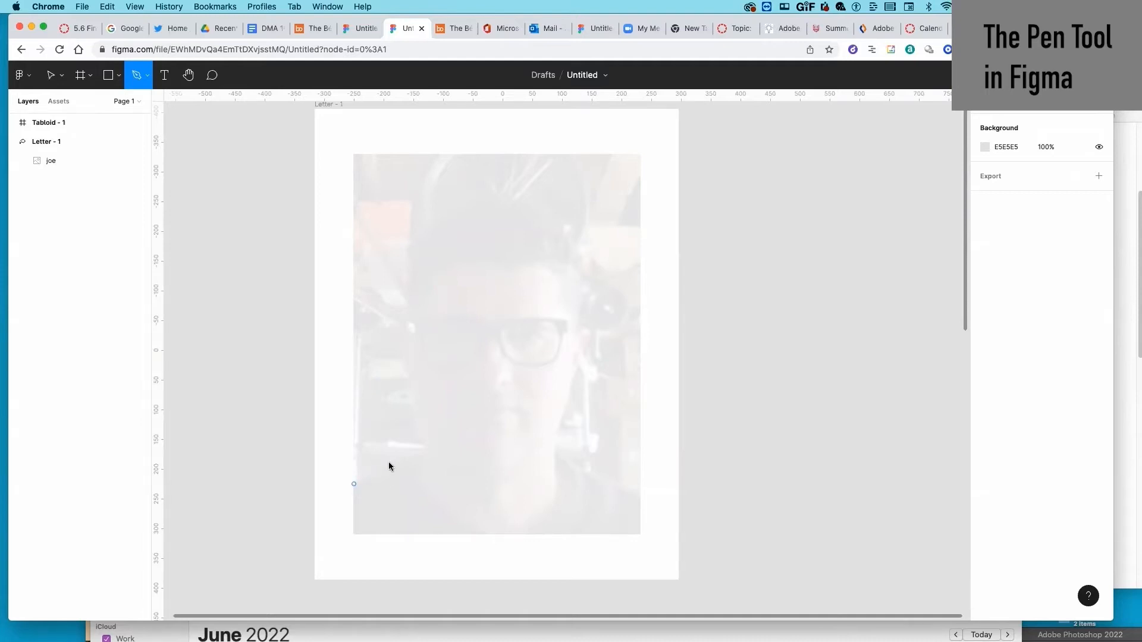
Step: Trace the head's left side with straight Pen segments from the left shoulder, then curve the path over the top of the hair
left_click(425, 449)
left_click(410, 360)
left_click(425, 315)
left_click(414, 214)
left_click(450, 160)
left_click(552, 156)
mouse_move(573, 172)
left_mouse_down()
mouse_move(595, 198)
mouse_move(569, 220)
mouse_move(587, 191)
mouse_move(576, 180)
left_mouse_up()
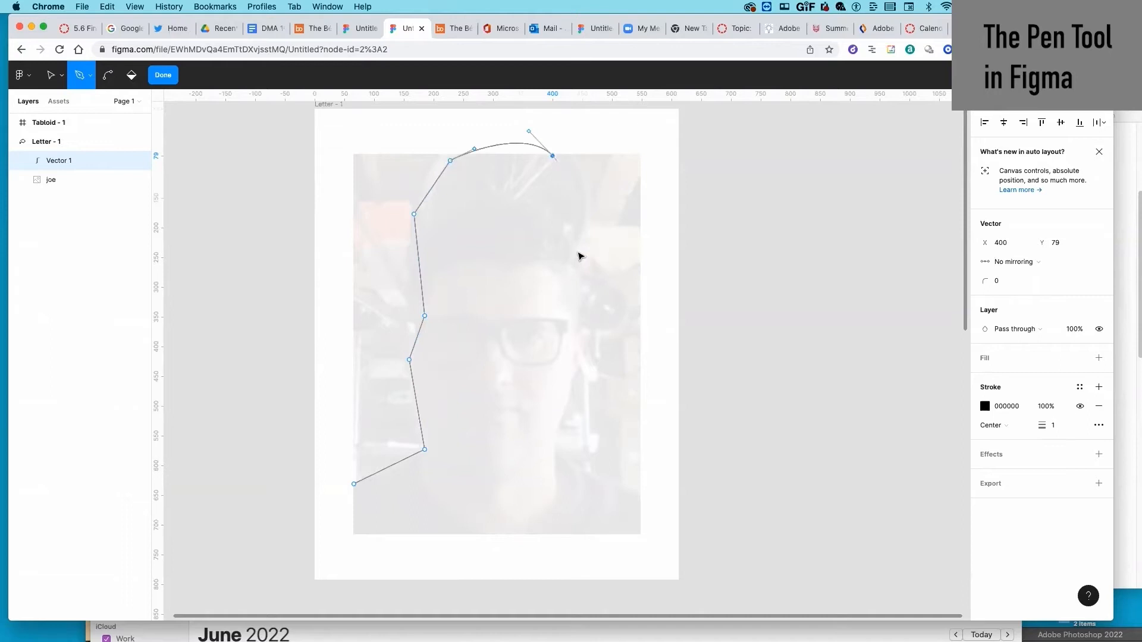
Step: Continue the path down the right side with a curve, zigzag segments and a shoulder curve, finishing an open outline about 445 × 659
left_click_drag(572, 252, 593, 343)
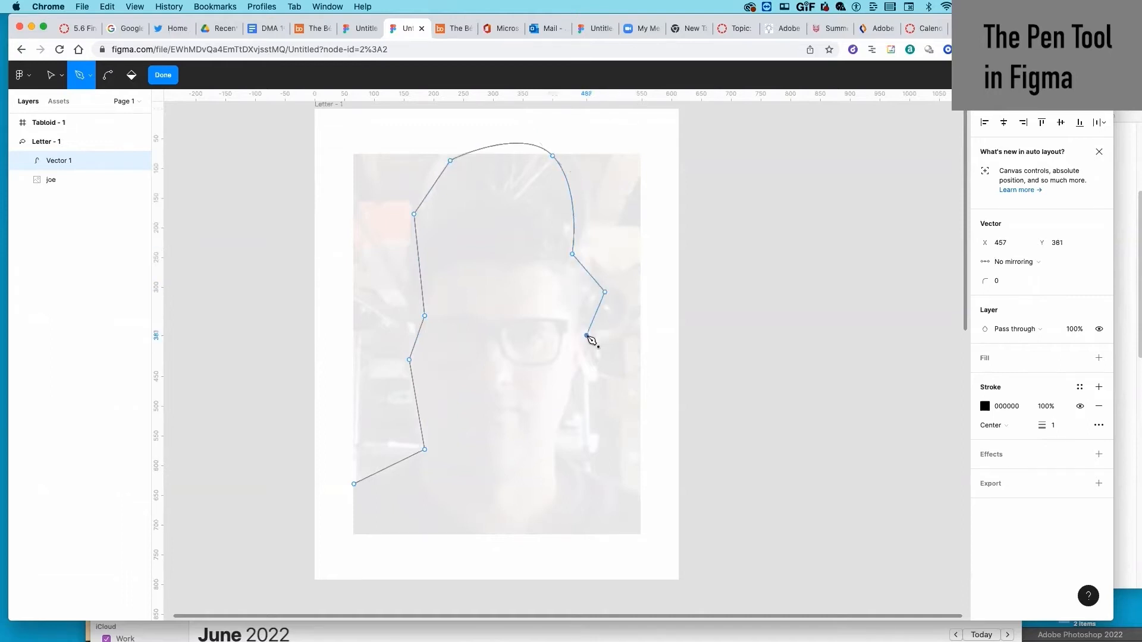
left_click(611, 369)
left_click(580, 405)
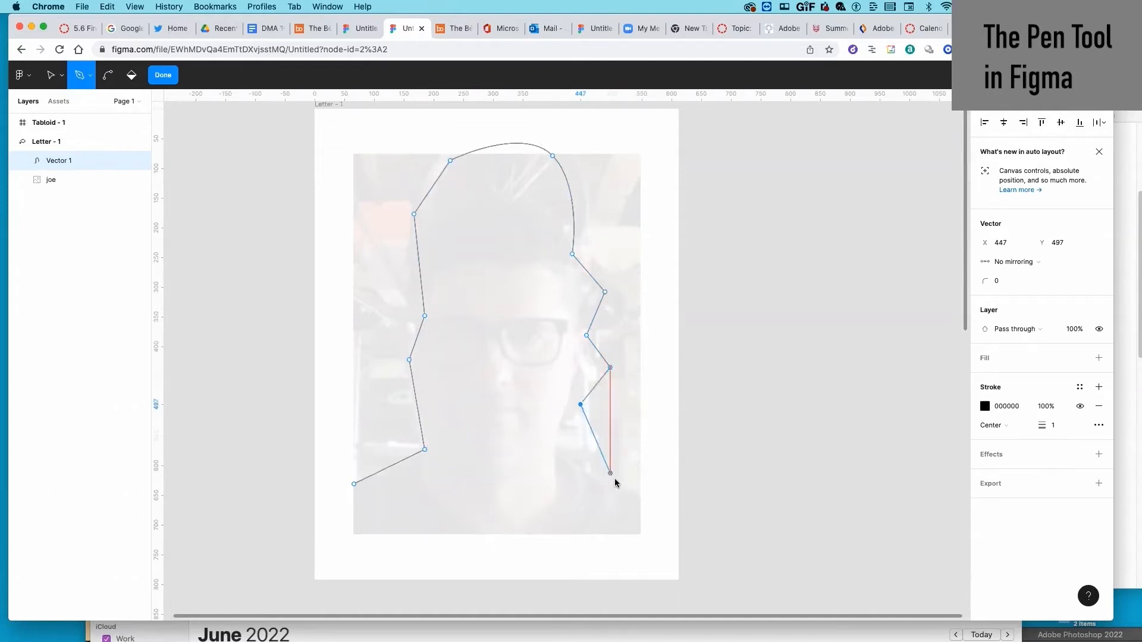
left_click_drag(617, 484, 561, 535)
key("Escape")
key("Escape")
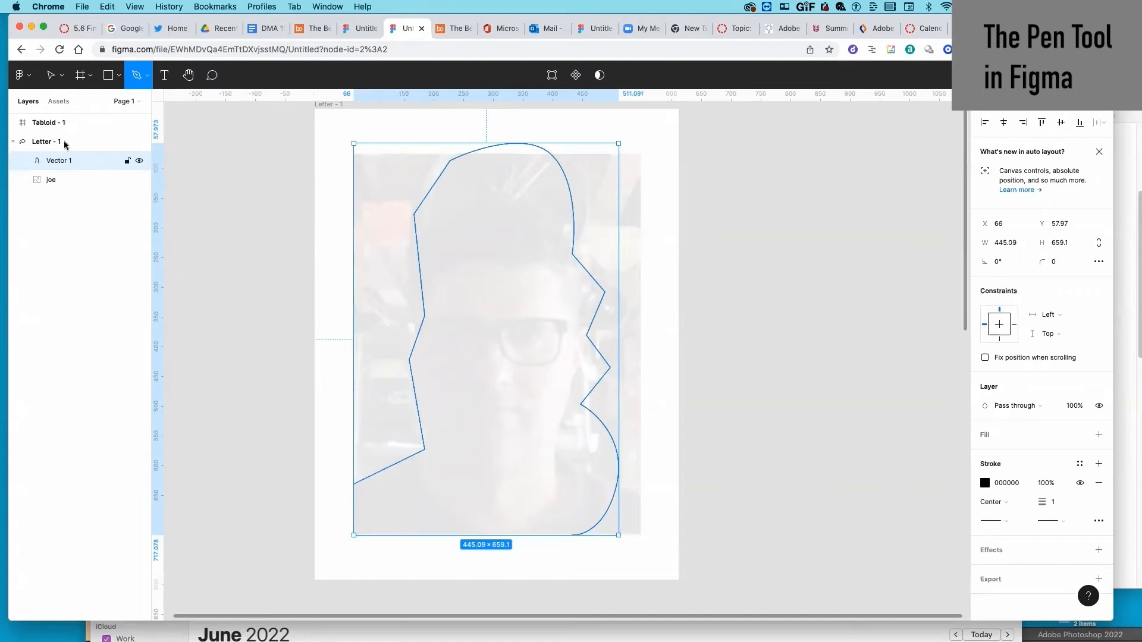
double_click(59, 162)
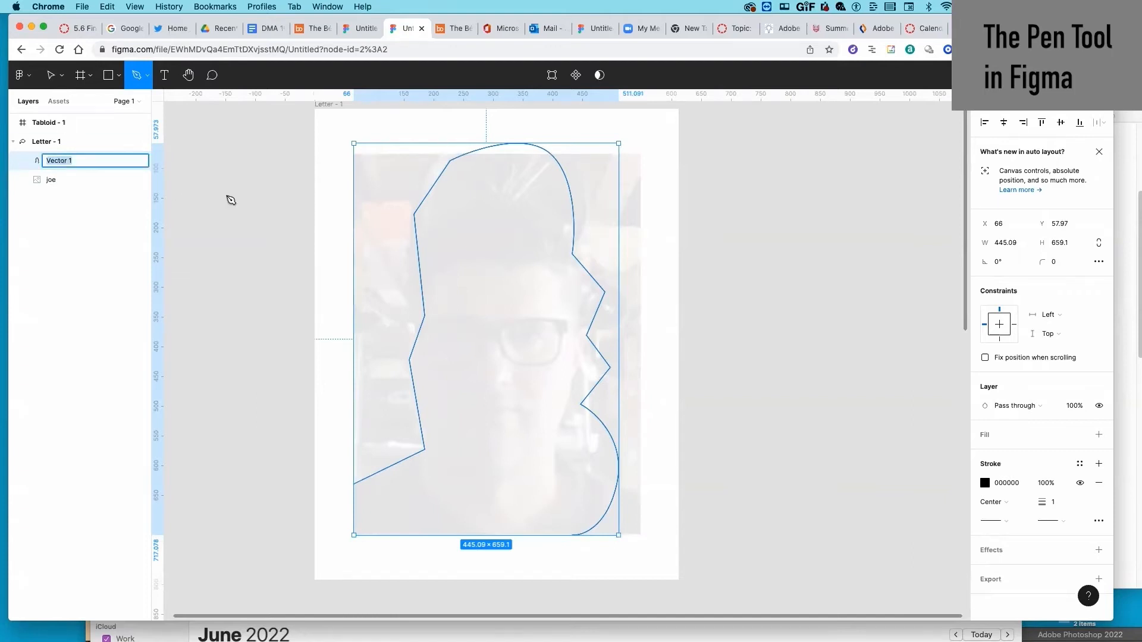
left_click(220, 191)
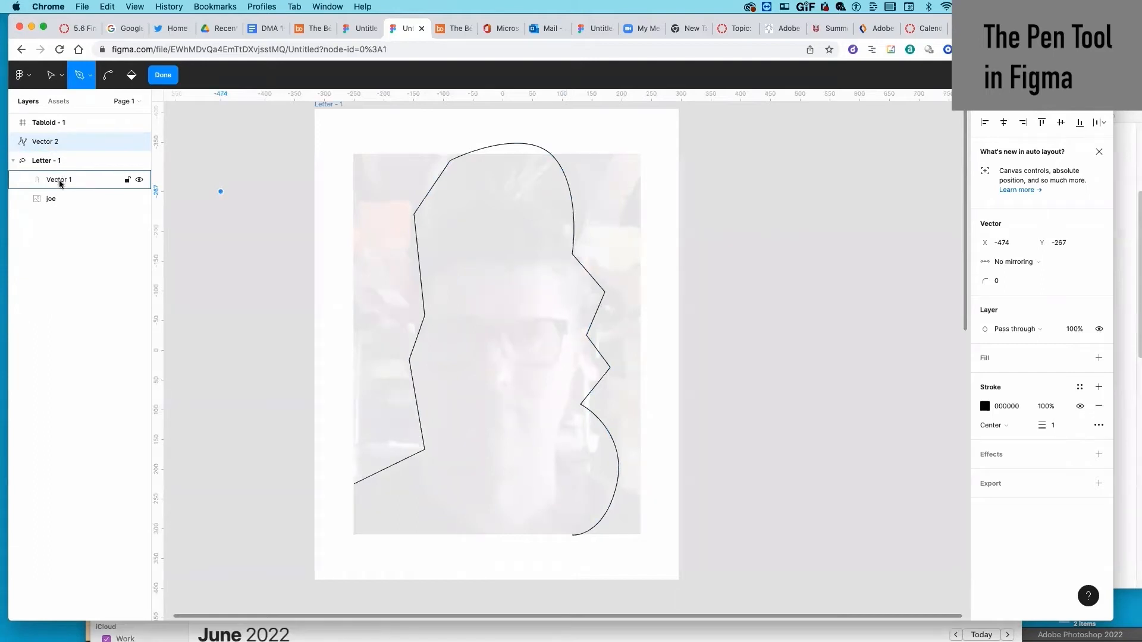
left_click(61, 183)
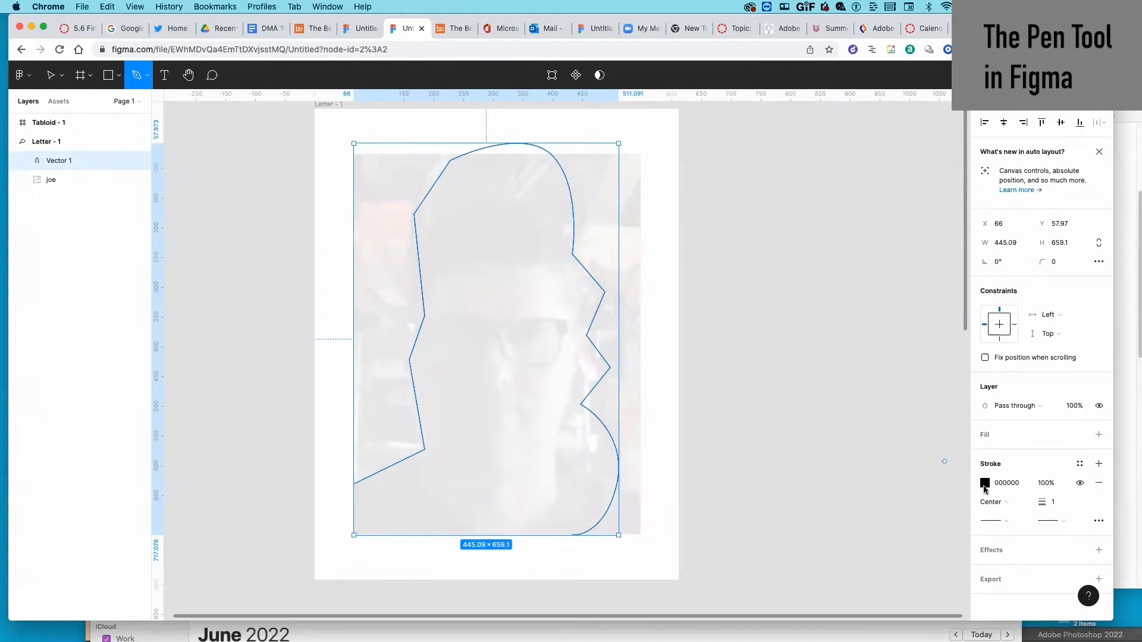
Step: Set the head outline's stroke colour to red, FB0202
left_click(985, 484)
left_click_drag(951, 338, 968, 327)
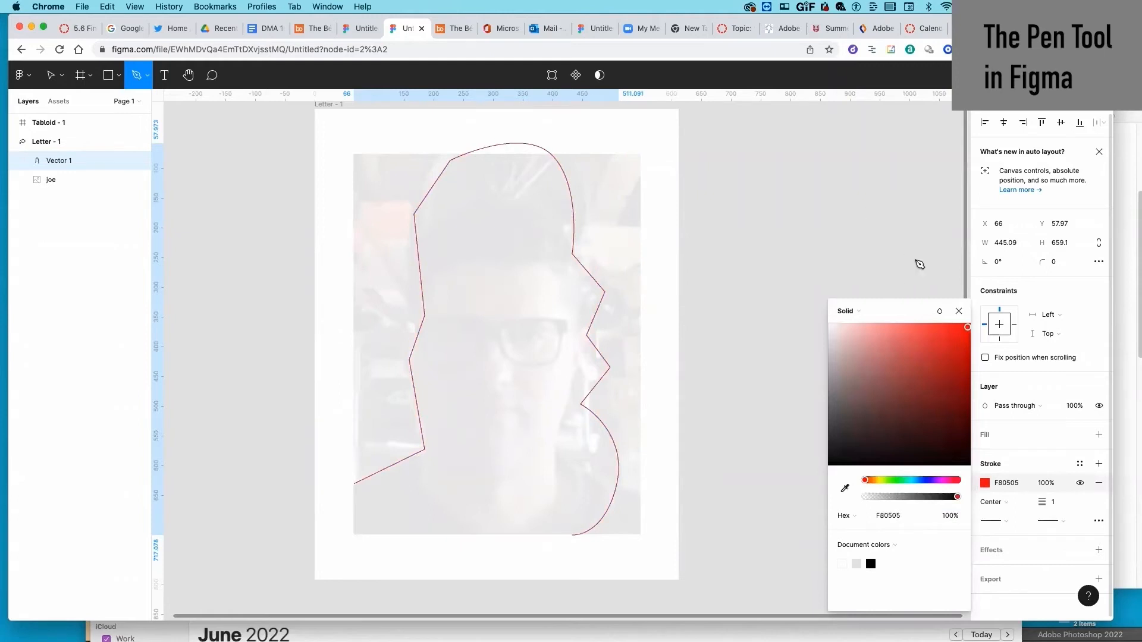
left_click(910, 240)
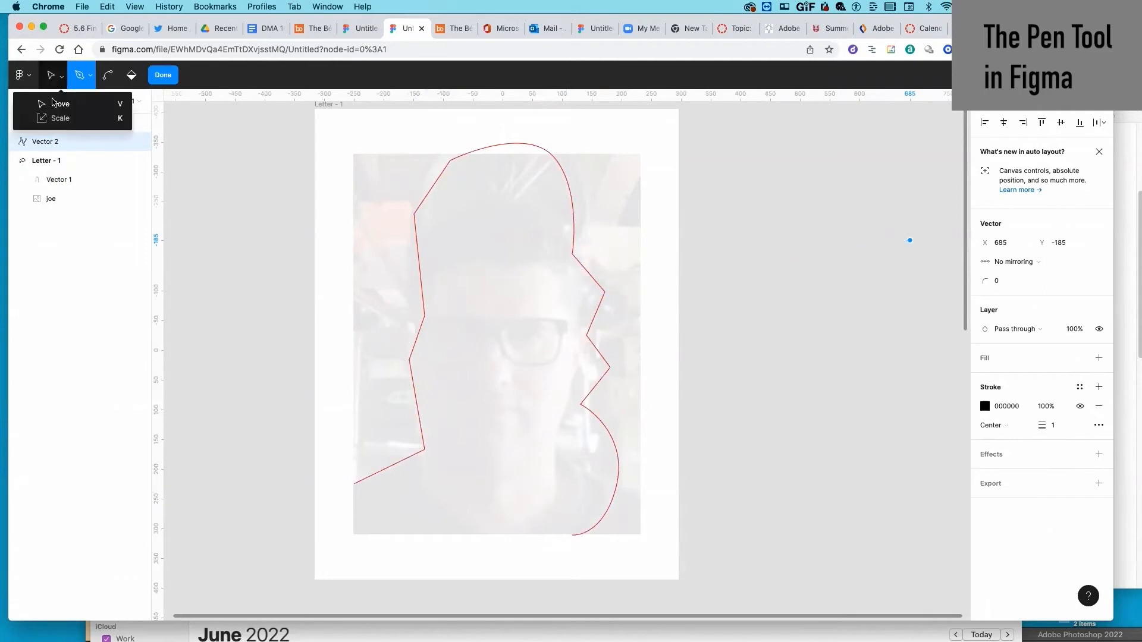
Step: Set the head outline's stroke weight to 6
left_click(65, 179)
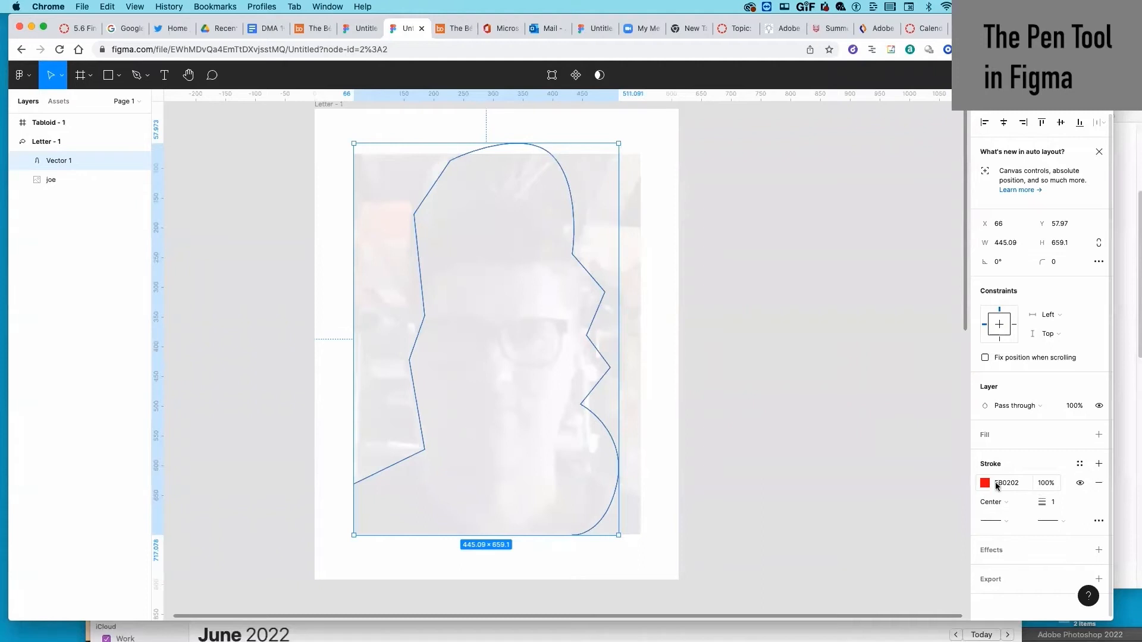
left_click(1045, 503)
left_click(1046, 502)
mouse_move(1046, 503)
left_mouse_down()
mouse_move(1067, 503)
mouse_move(1051, 503)
left_mouse_up()
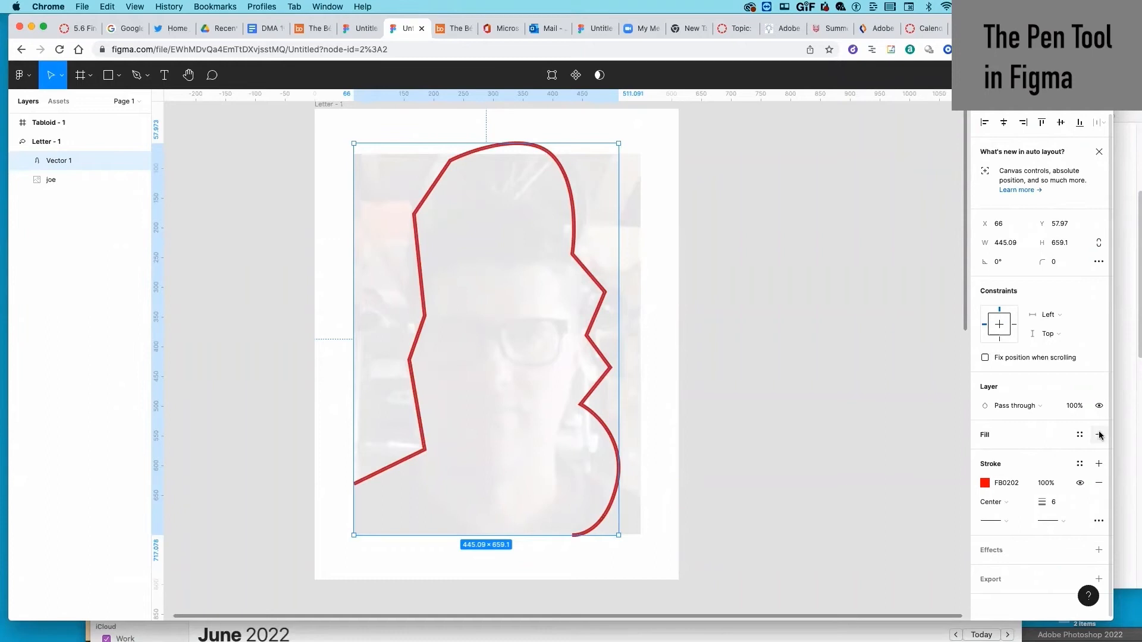
Step: Try a red D62C2C fill on the open head outline and remove that fill again
left_click(1099, 435)
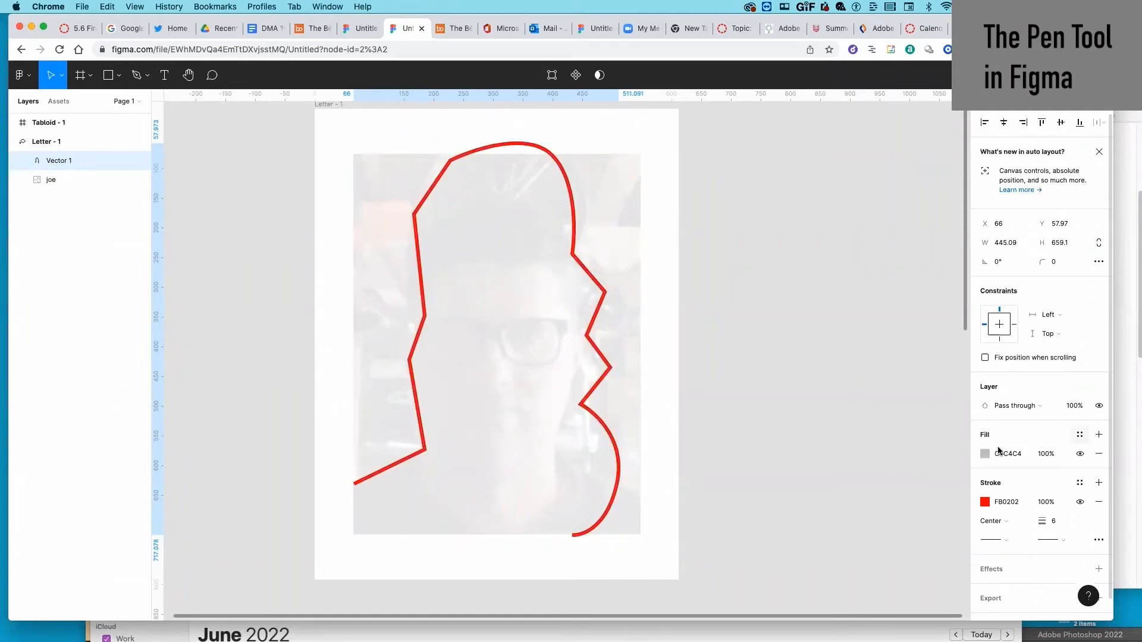
left_click(738, 467)
left_click(618, 465)
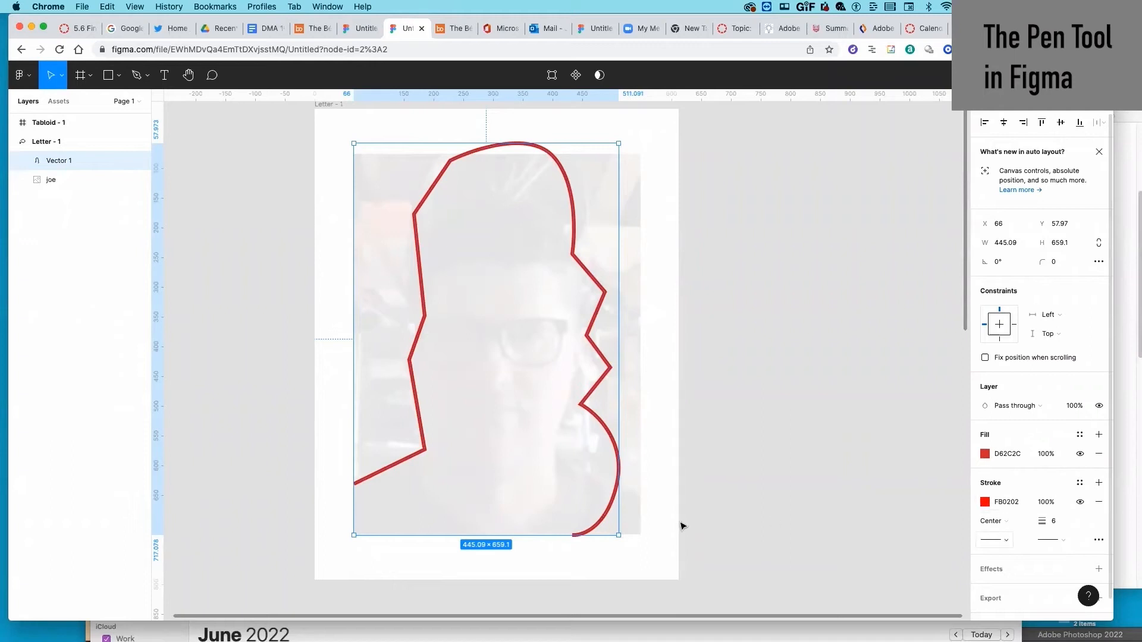
left_click(1099, 456)
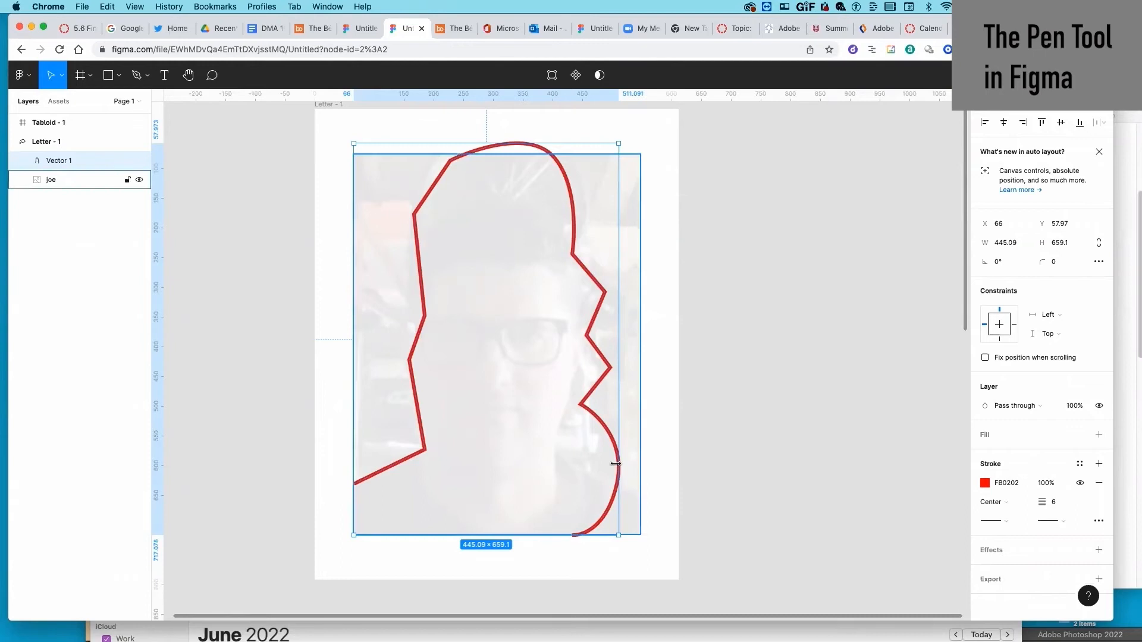
Step: Set the head outline's stroke colour to near-black 0E0E0E and deselect it
left_click(985, 483)
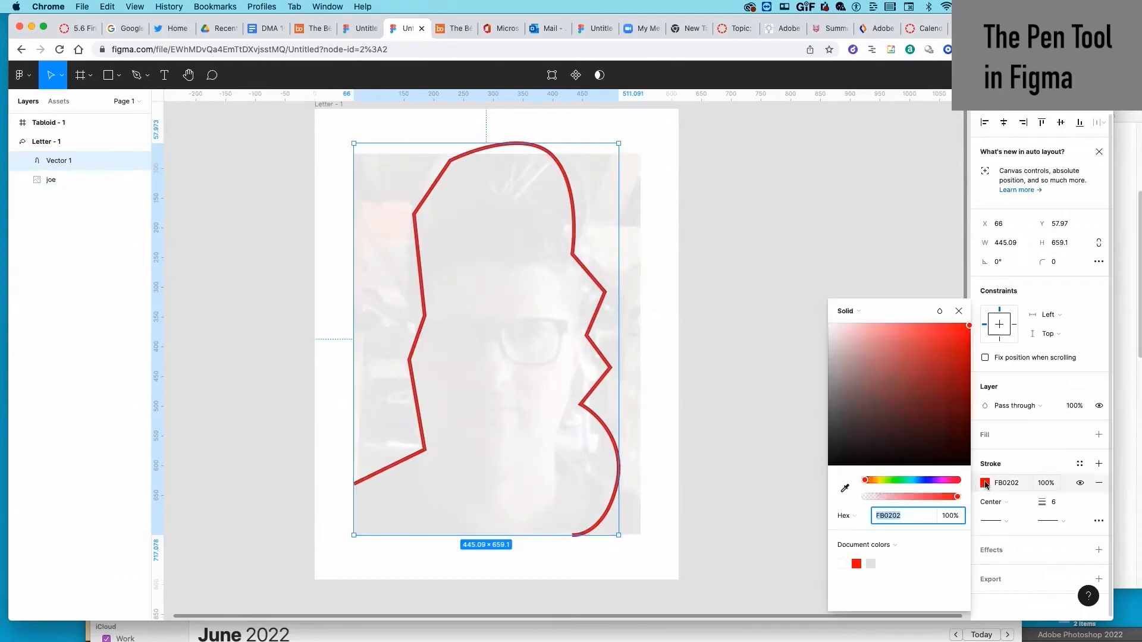
left_click_drag(866, 384, 830, 467)
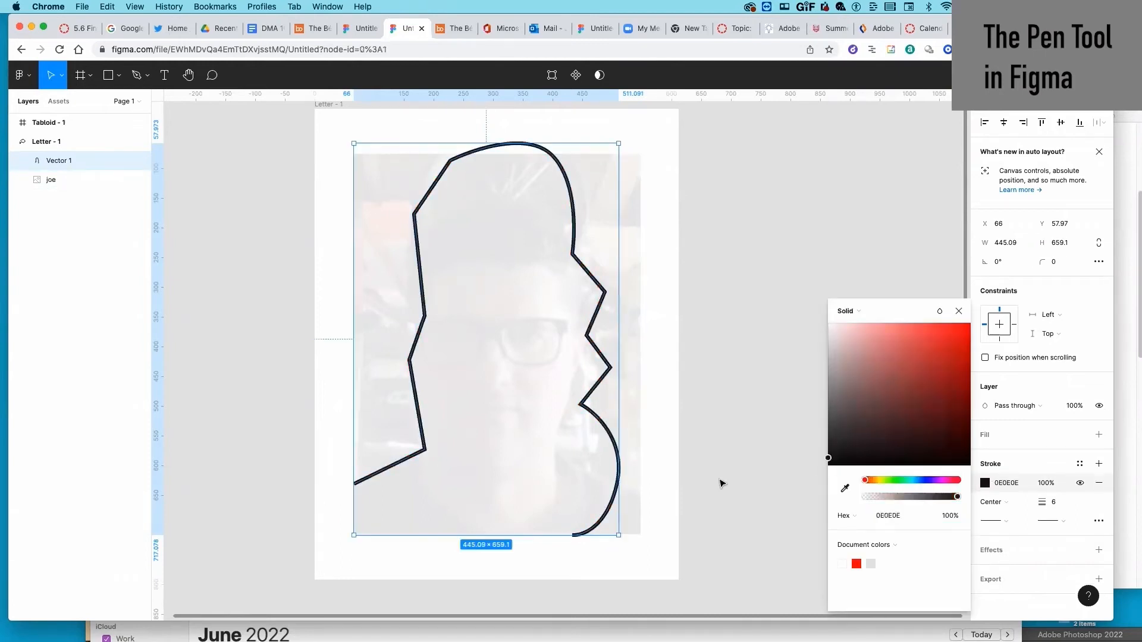
left_click(723, 480)
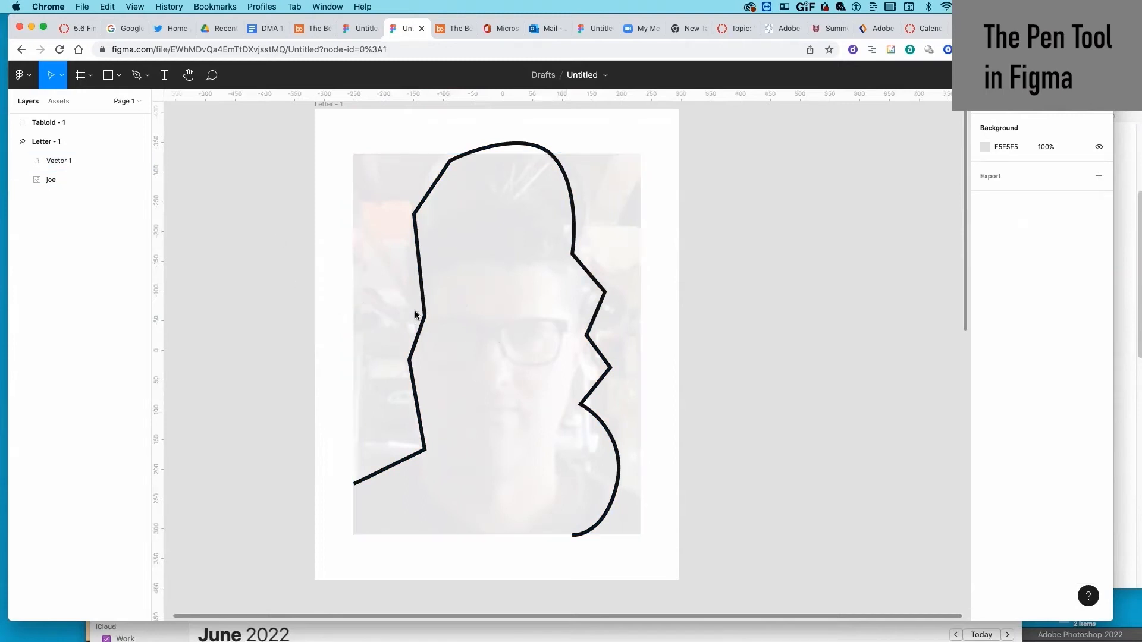
Step: Draw straight Pen lines across the eye area from side to side and back, adding two inner segments that divide the triangle
left_click(132, 77)
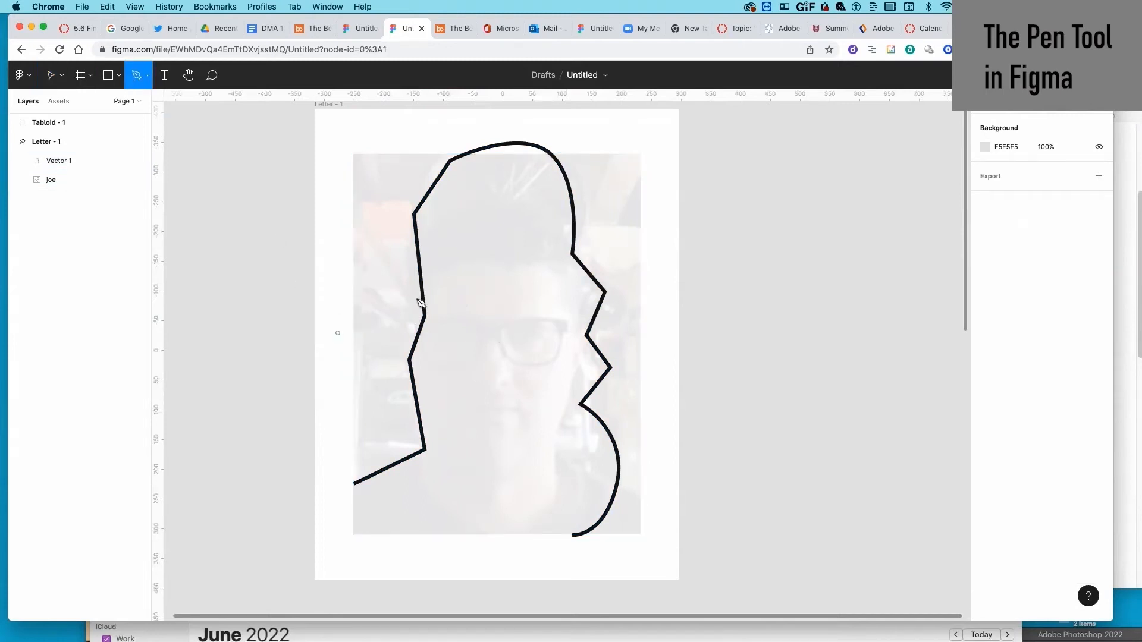
key("Escape")
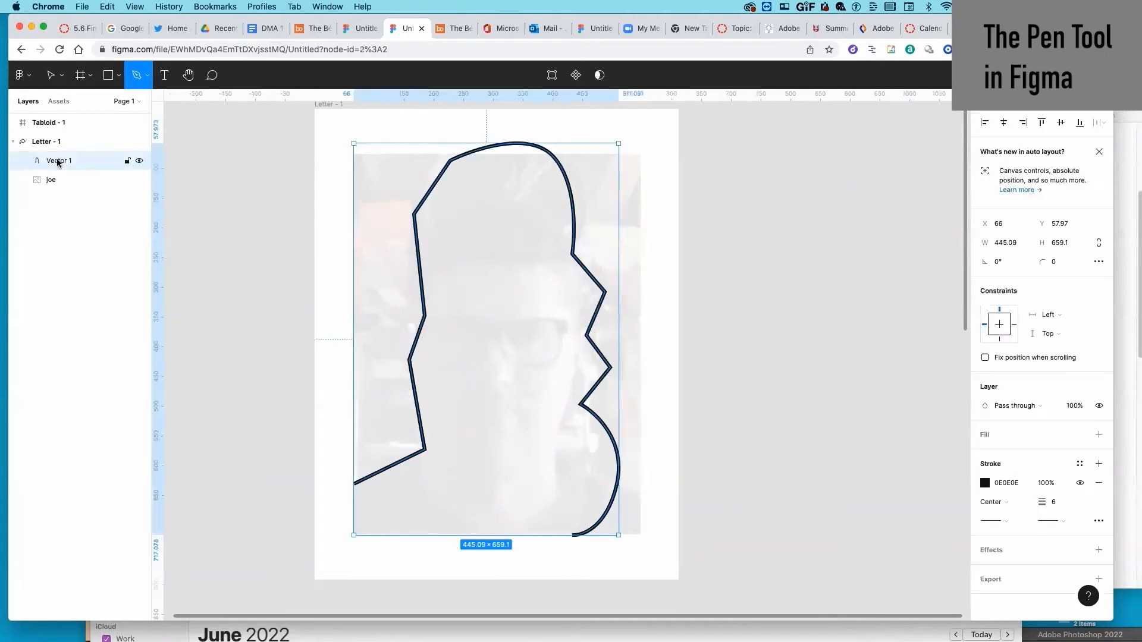
left_click(423, 291)
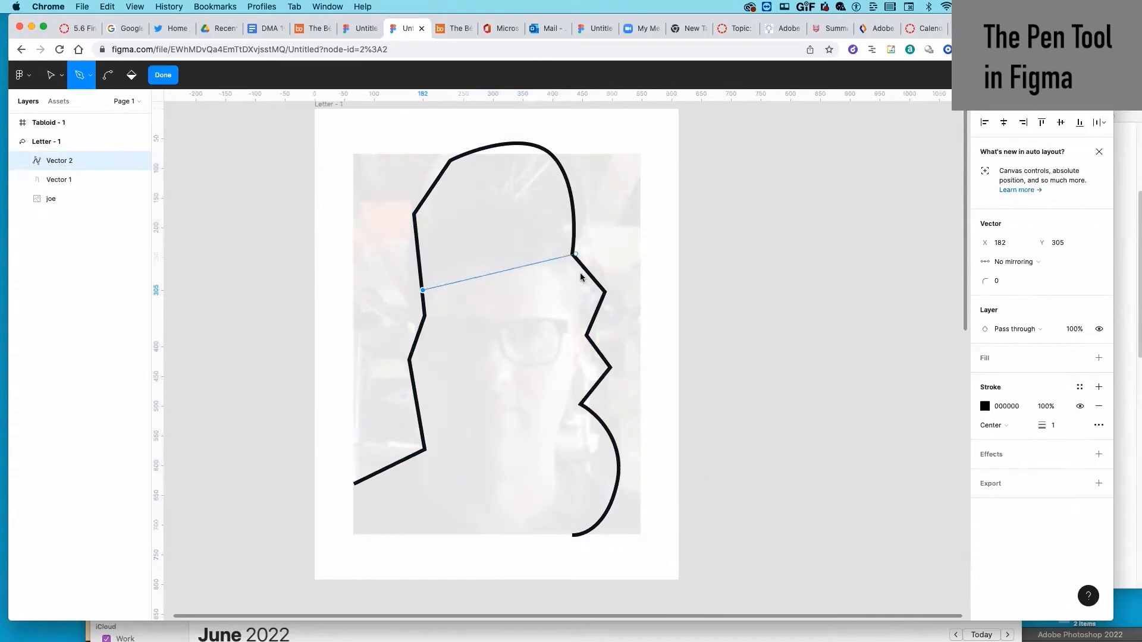
left_click(591, 320)
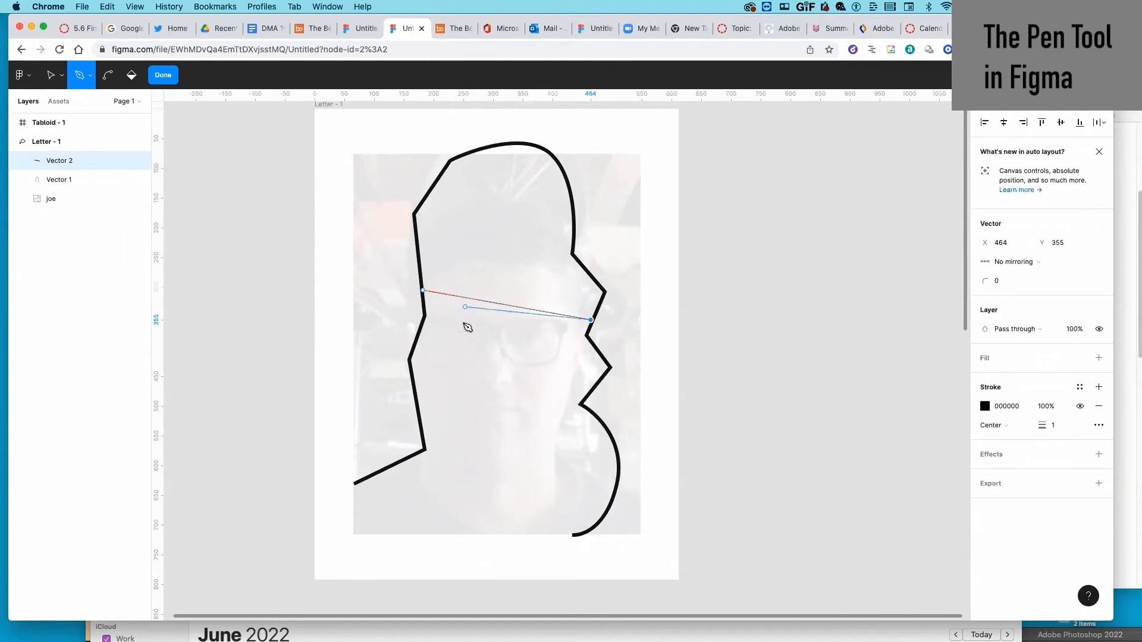
left_click(414, 392)
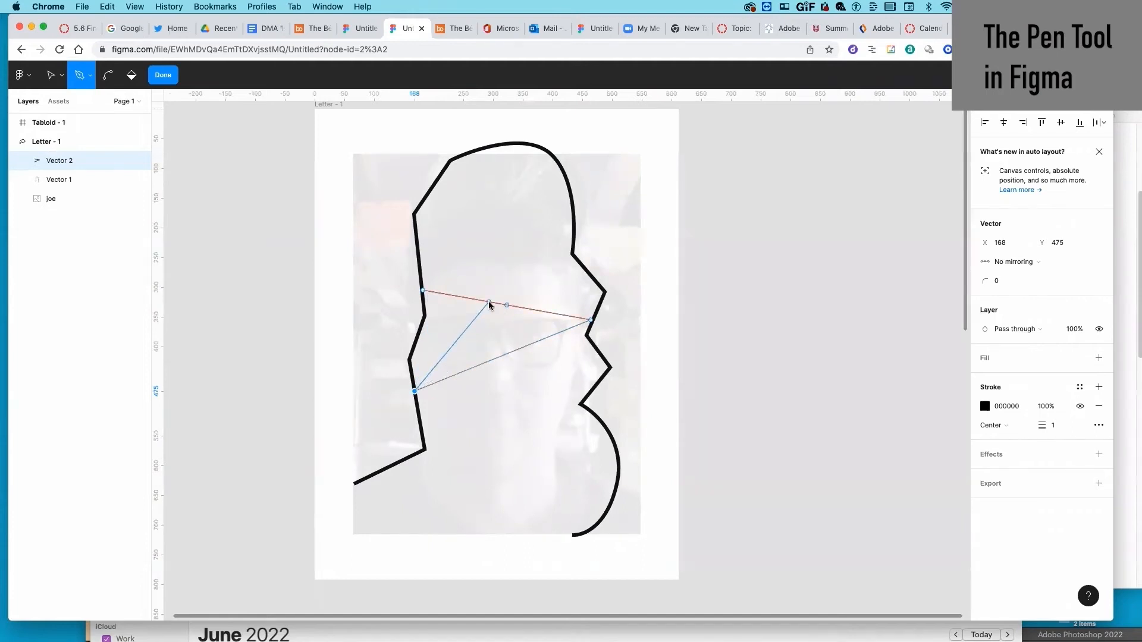
left_click(489, 302)
left_click(516, 351)
left_click(489, 302)
left_click(419, 433)
Step: Draw a four-sided shape in the hair area that reaches the outline's right side and rests on the upper eye line
left_click(494, 194)
left_click(572, 209)
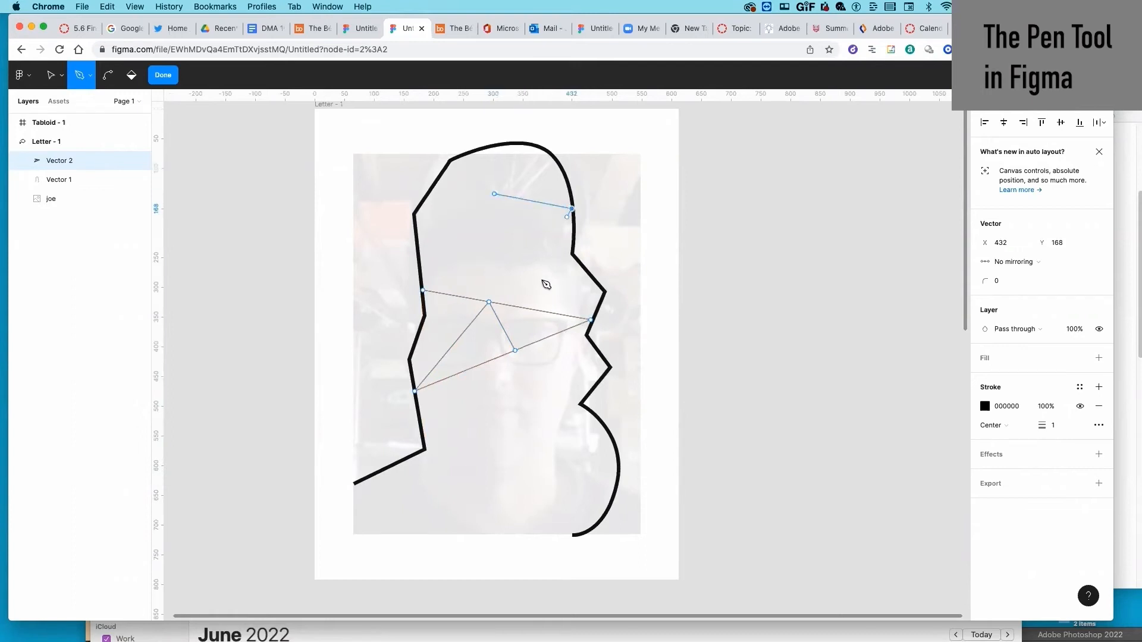
left_click(511, 306)
left_click(461, 296)
left_click(494, 195)
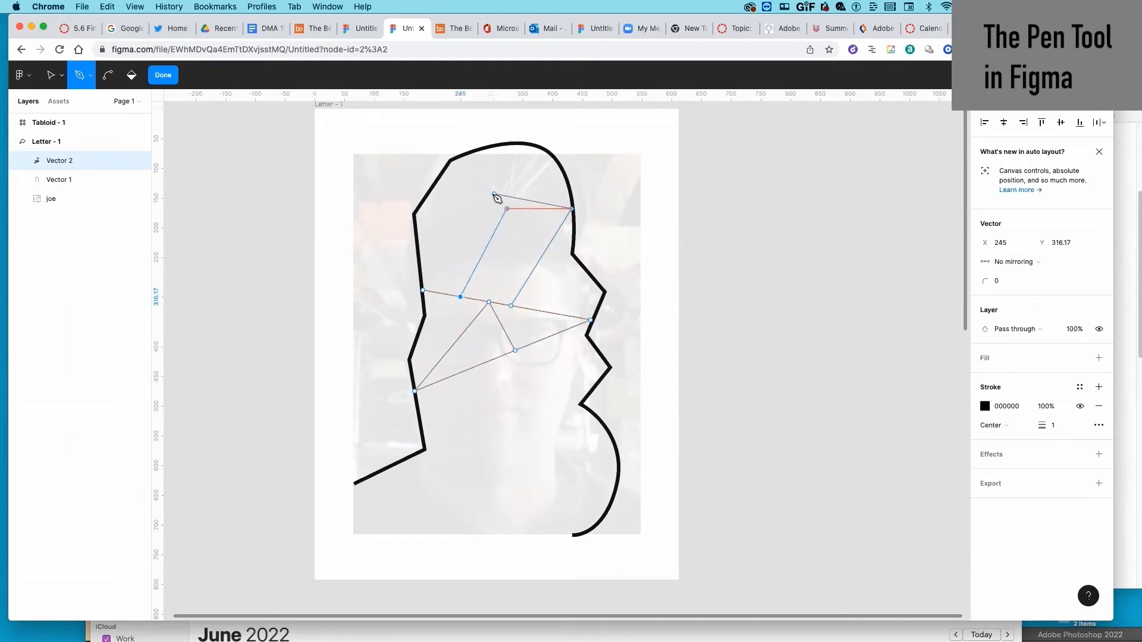
key("Escape")
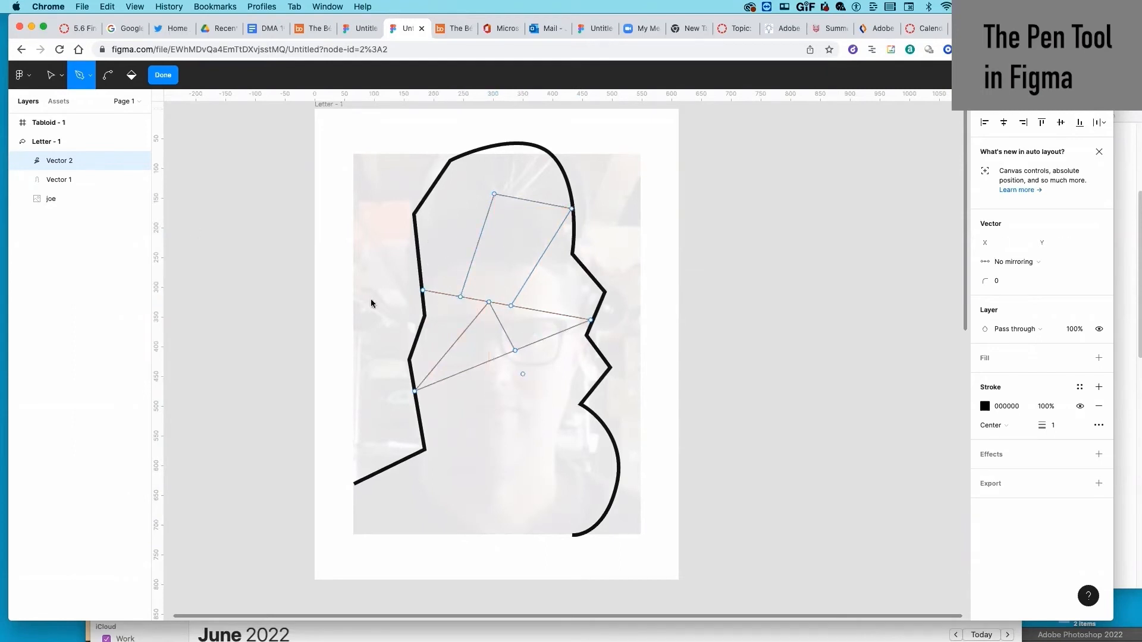
Step: Connect the outline's upper left to the four-sided hair shape with a short line and set the inner lines' stroke weight to 10
left_click(438, 413)
left_click(428, 195)
left_click(486, 221)
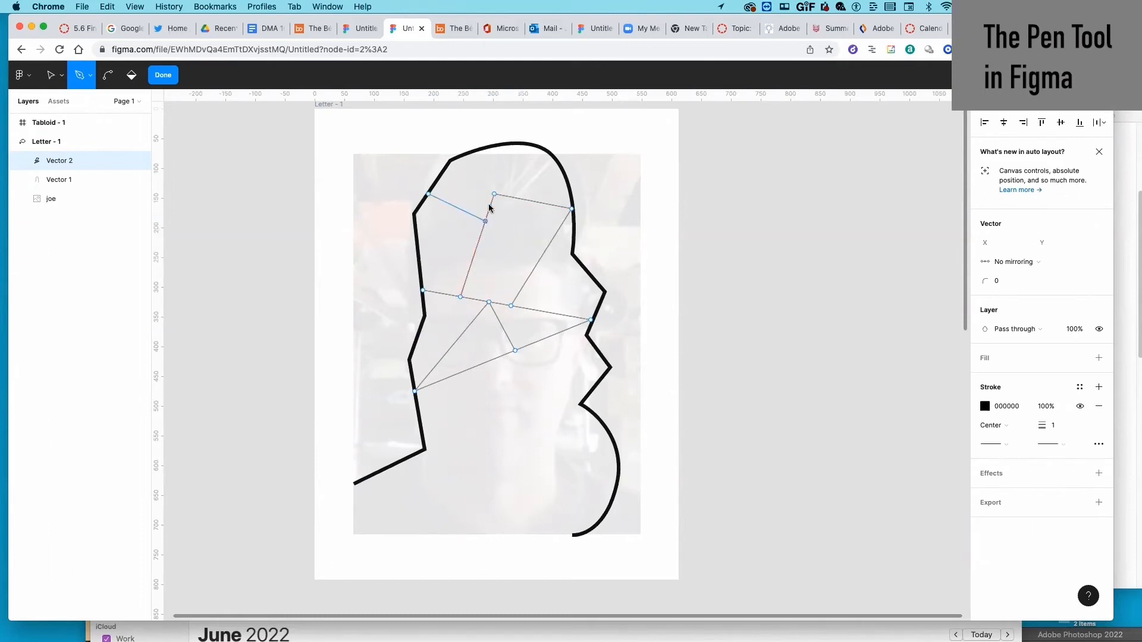
mouse_move(1045, 425)
left_mouse_down()
mouse_move(1074, 426)
mouse_move(1050, 428)
left_mouse_up()
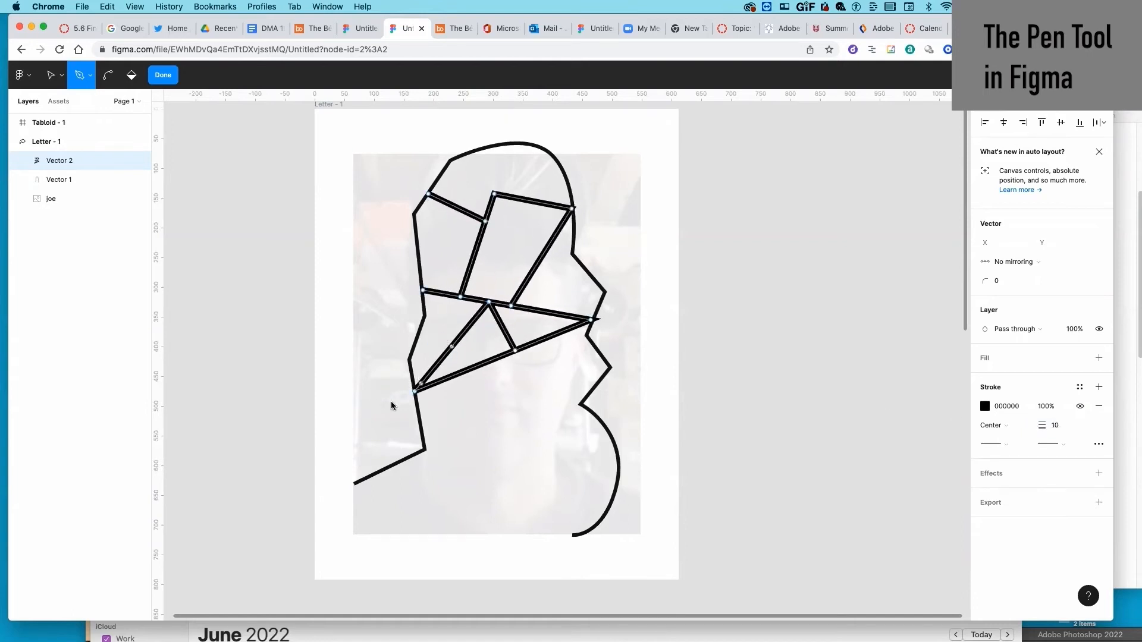
Step: Draw a line across the neck from the left shoulder to the right shoulder curve, continuing up to the lower eye line
left_click(390, 469)
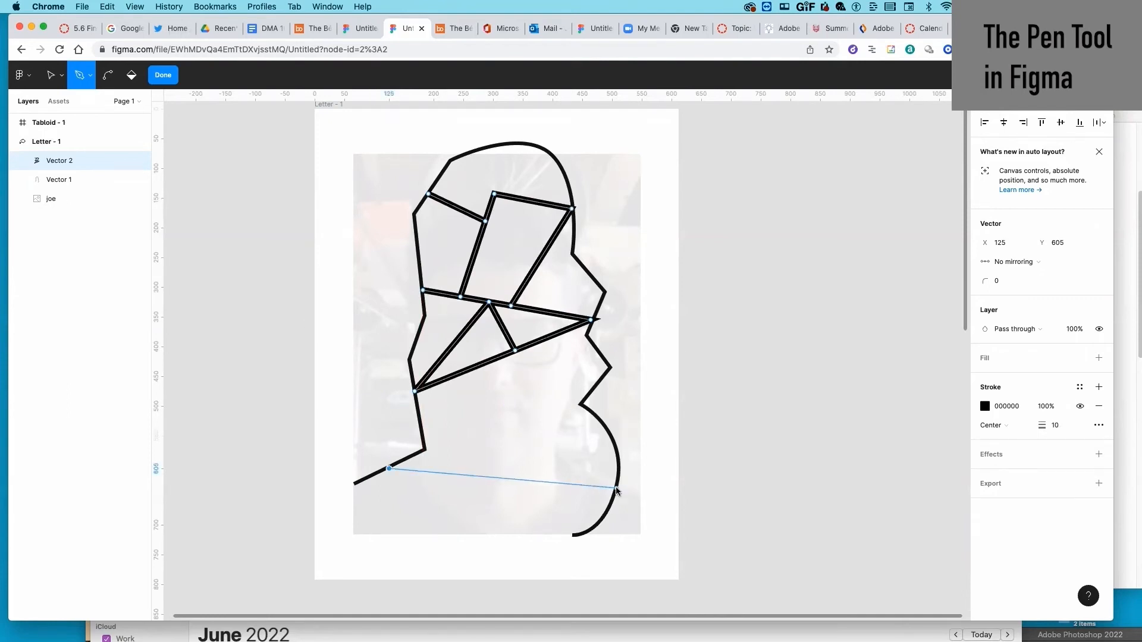
left_click(616, 488)
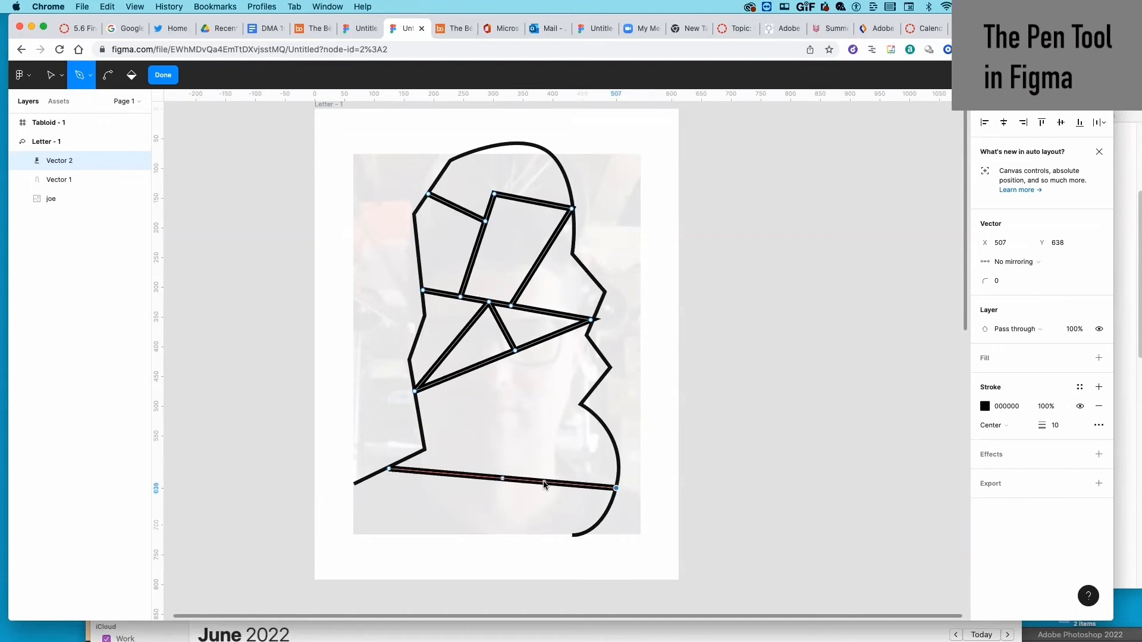
left_click(489, 361)
Step: Draw a closed shape over the mouth and chin with a curved lower-left side and a straight diagonal upper edge
left_click_drag(461, 428, 467, 450)
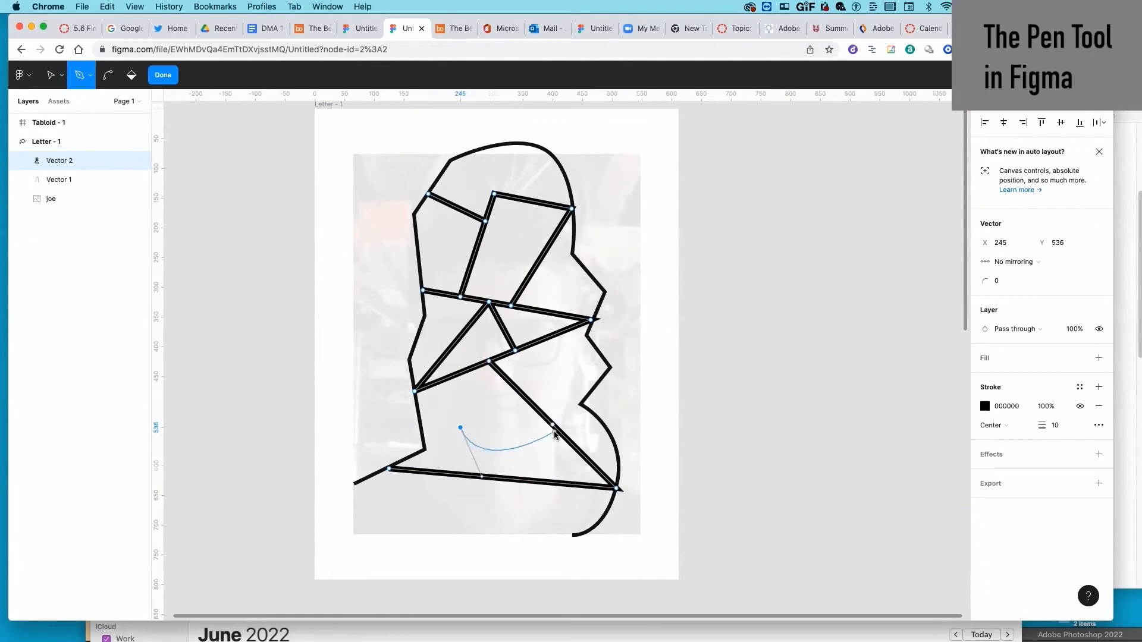
left_click_drag(553, 431, 459, 377)
left_click(460, 376)
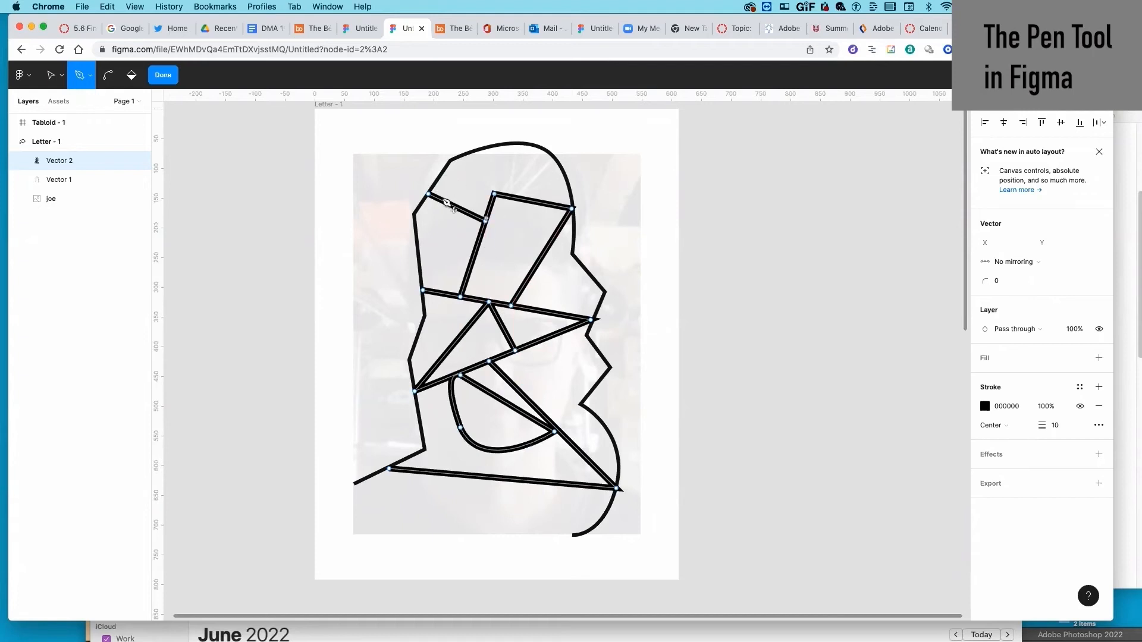
Step: Reshape the inner hair lines by moving the upper-left endpoint to the outline's top and shifting the four-sided shape's corner points
key("v")
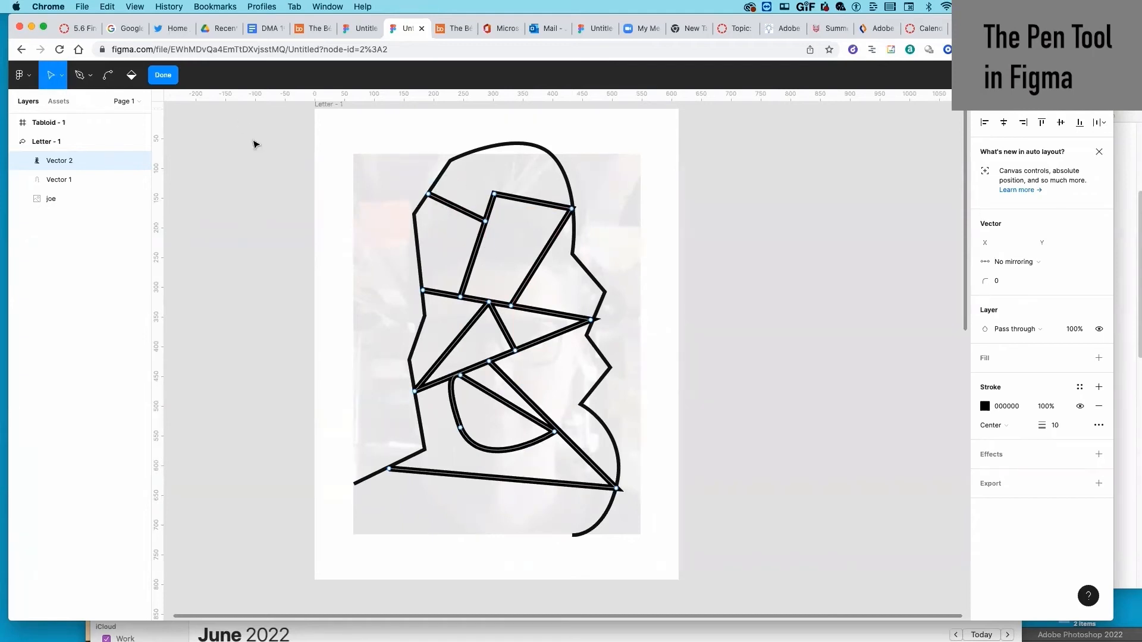
left_click_drag(435, 191, 466, 139)
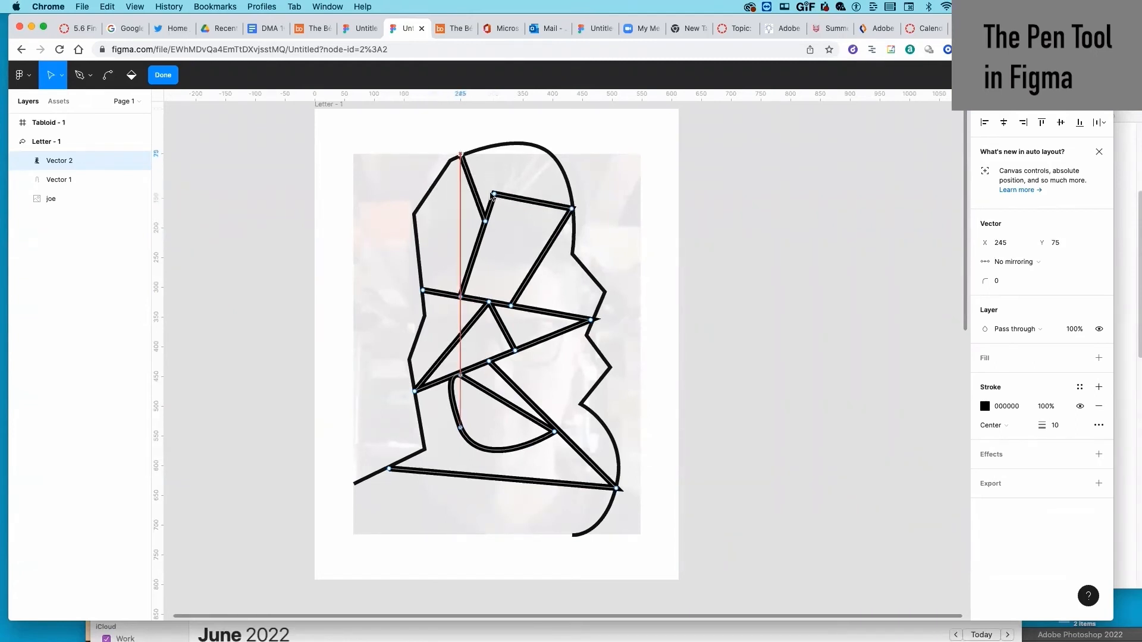
left_click_drag(492, 195, 503, 172)
left_click_drag(486, 222, 437, 230)
left_click_drag(512, 308, 512, 245)
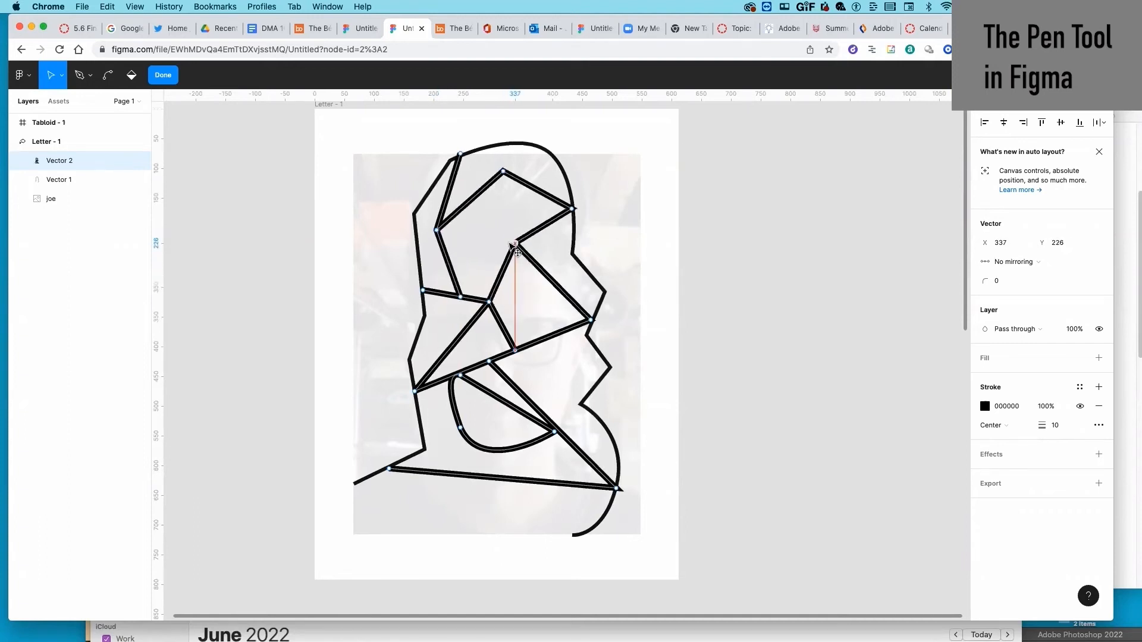
Step: Reshape the inner face lines by moving the eye triangle's lower point to 355, 350 and shifting the points beside the nose left
left_click_drag(517, 352, 537, 387)
left_click_drag(510, 338, 476, 353)
left_click_drag(535, 381, 527, 318)
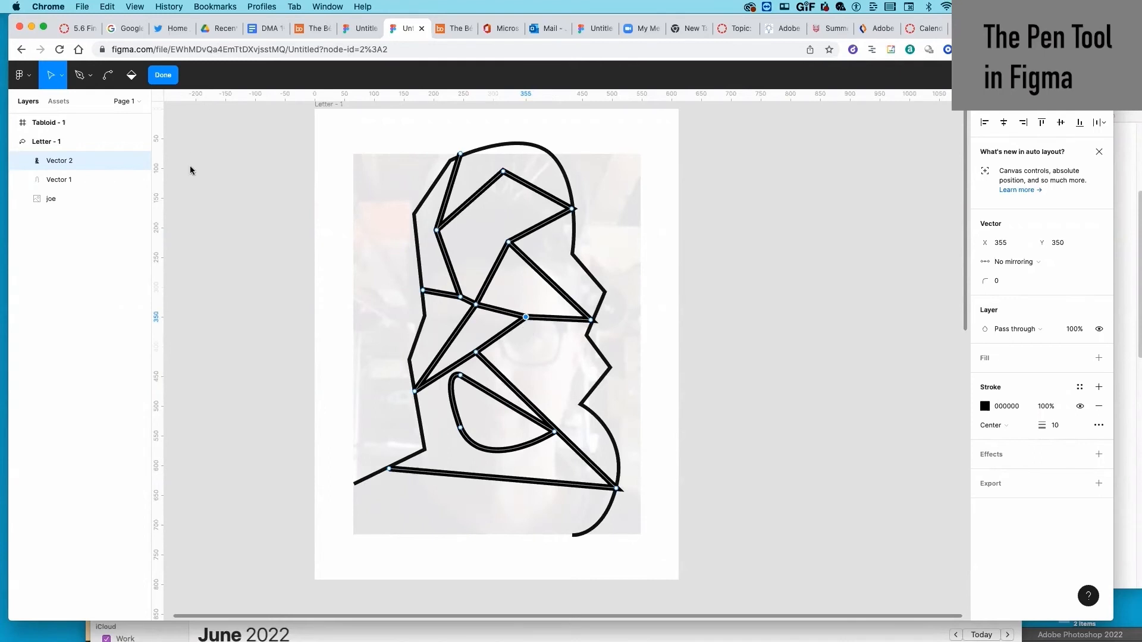
Step: Draw a straight line from the point at 355, 350 up to the hair shape's upper-left edge
key("p")
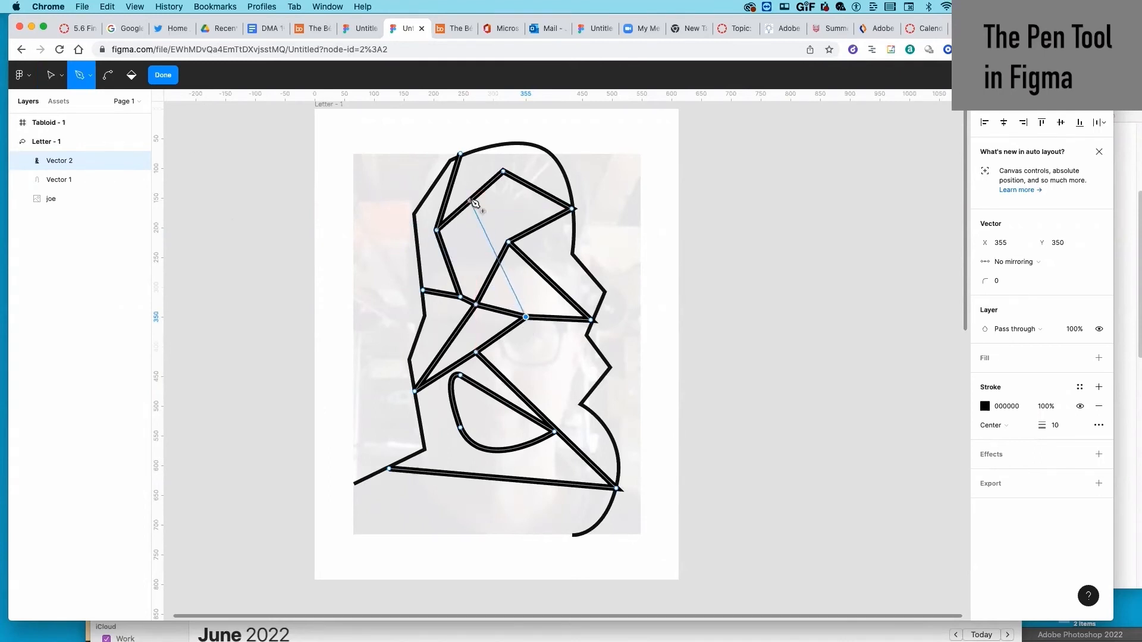
left_click(473, 202)
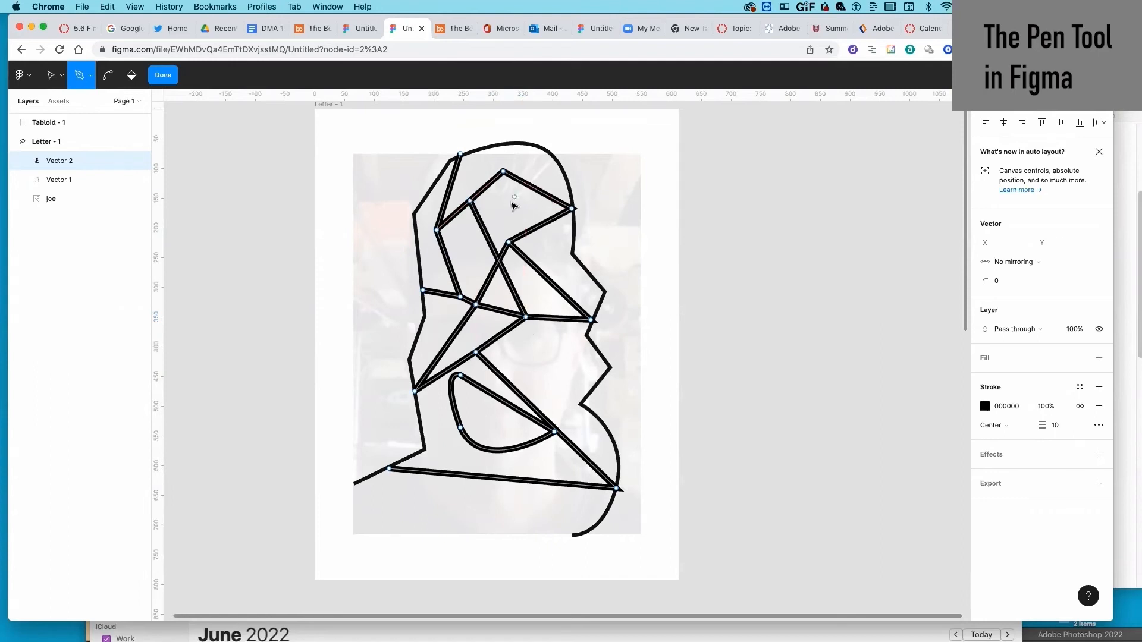
key("v")
Step: Add faceted lines to the upper hair shape, fanning from its right corner to an inner point at 308, 183 and a peak on the outline
key("p")
left_click(526, 184)
key("v")
left_click_drag(523, 188, 503, 221)
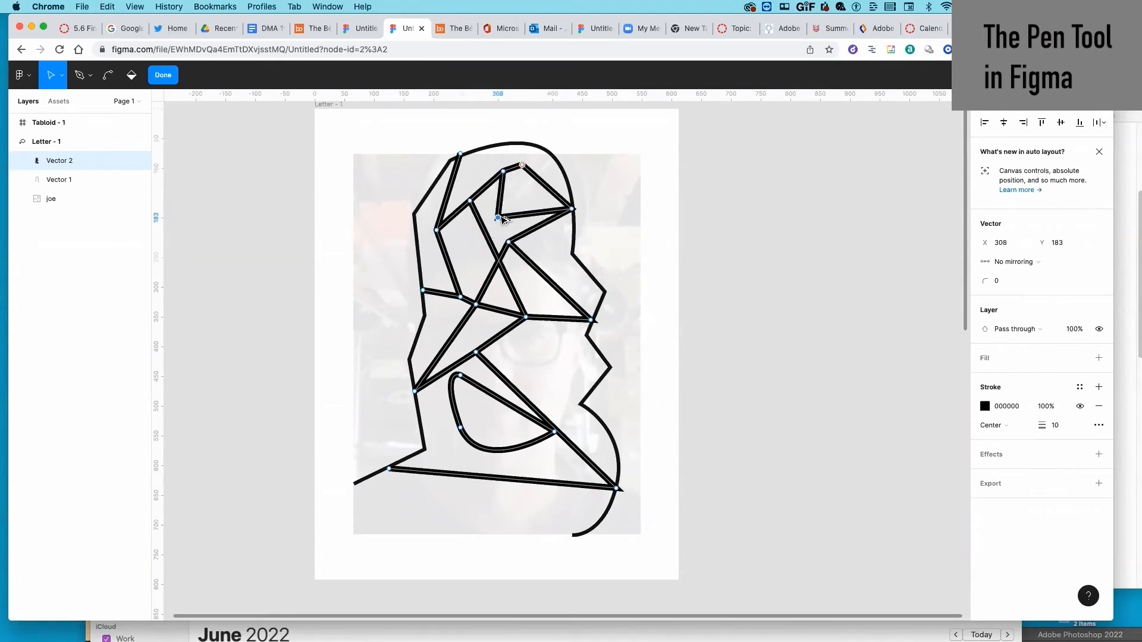
left_click(523, 166)
left_click_drag(537, 144, 527, 150)
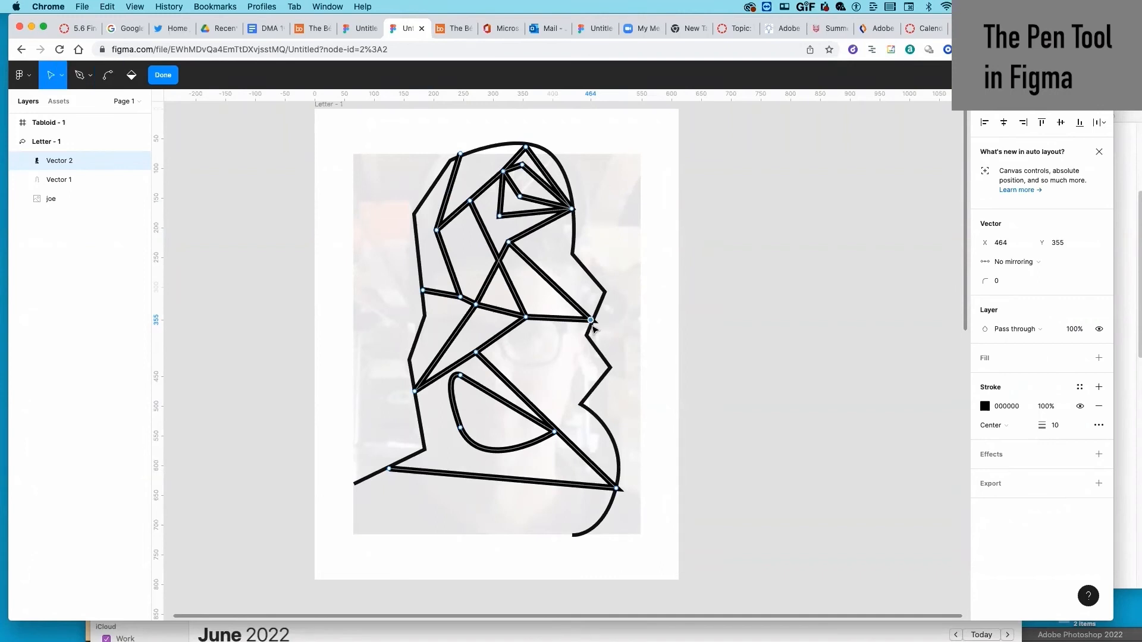
Step: Try bending the eye triangle's right corner at 464, 355 into a curve, and restore the sharp corner
key("super")
left_click_drag(590, 320, 570, 354)
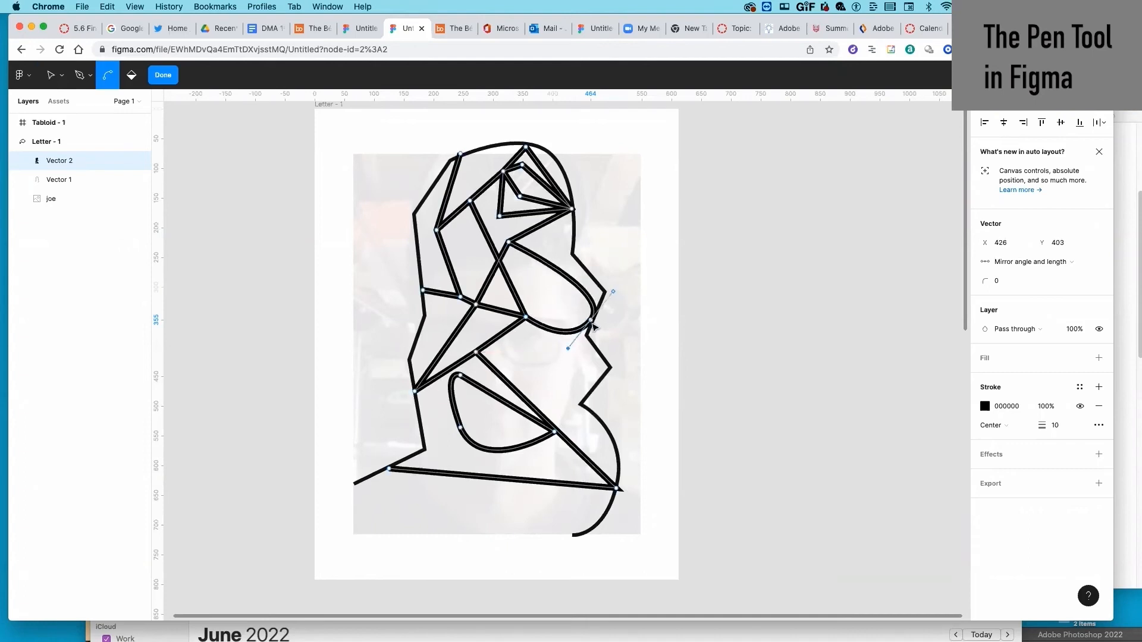
left_click(590, 321, "super")
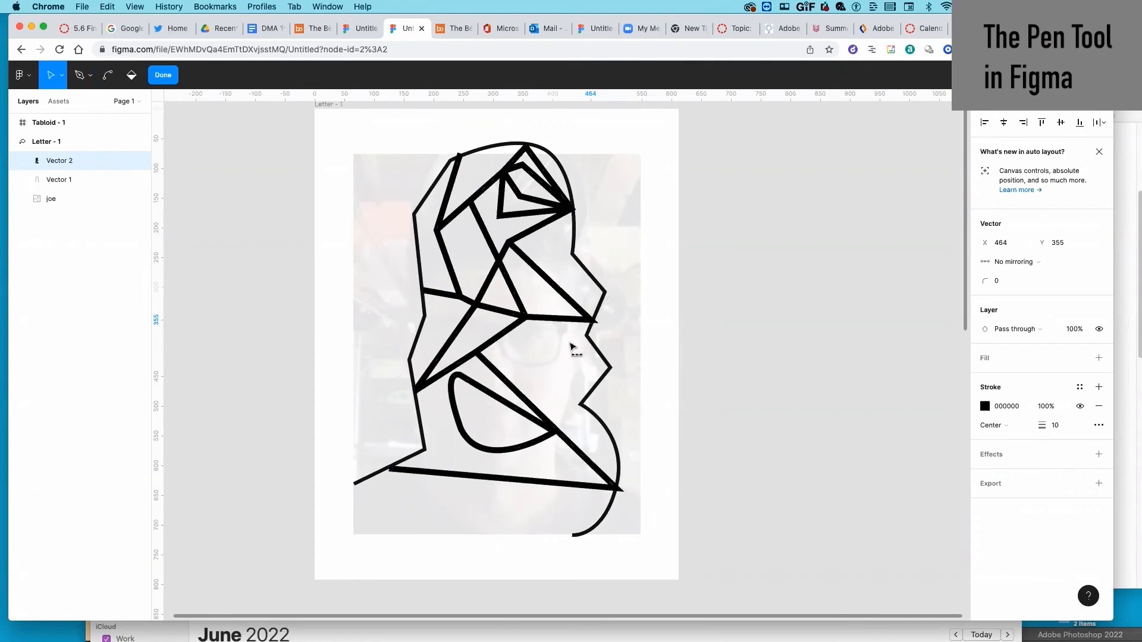
Step: Convert the mouth shape's curved points to sharp corners so it becomes a straight-sided triangle
left_click(461, 428, "super")
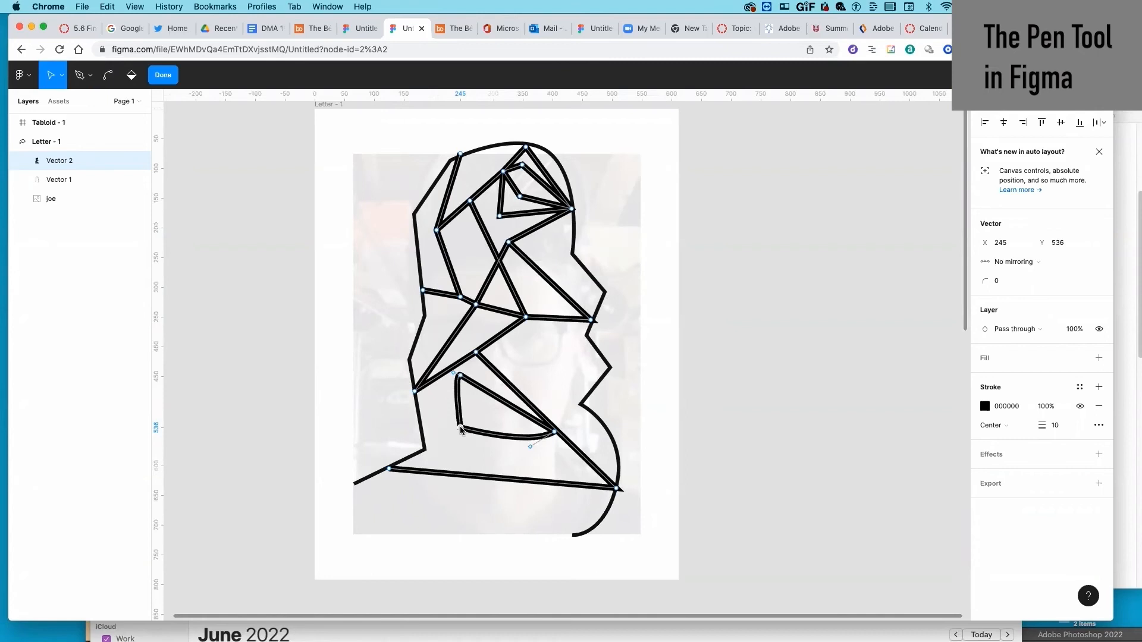
left_click(462, 376, "super")
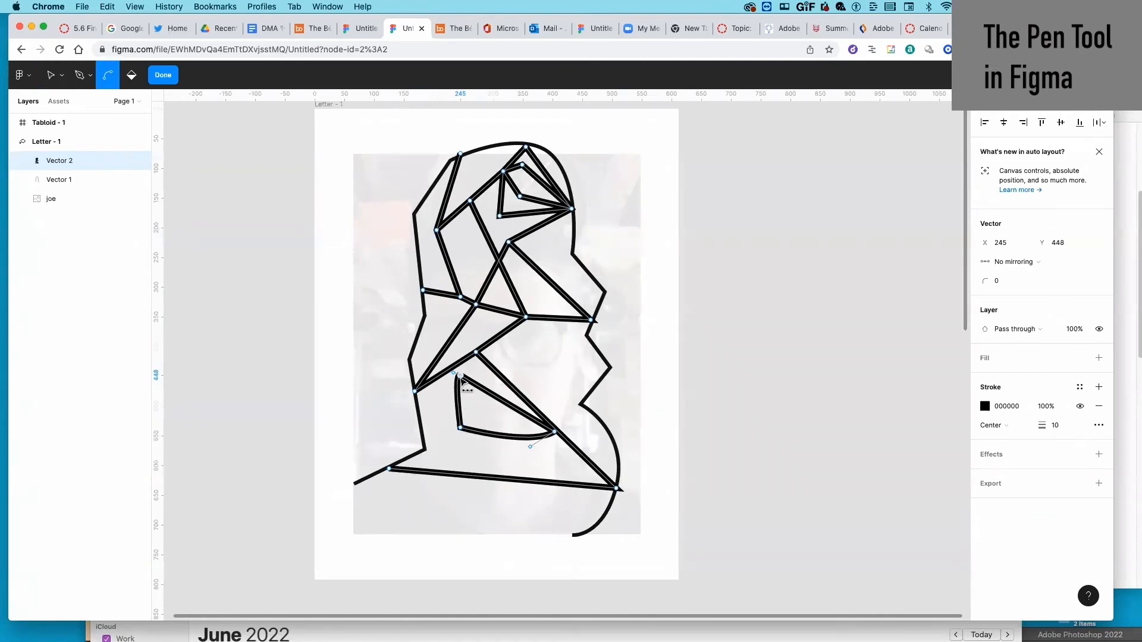
left_click(462, 377, "super")
left_click(553, 431, "super")
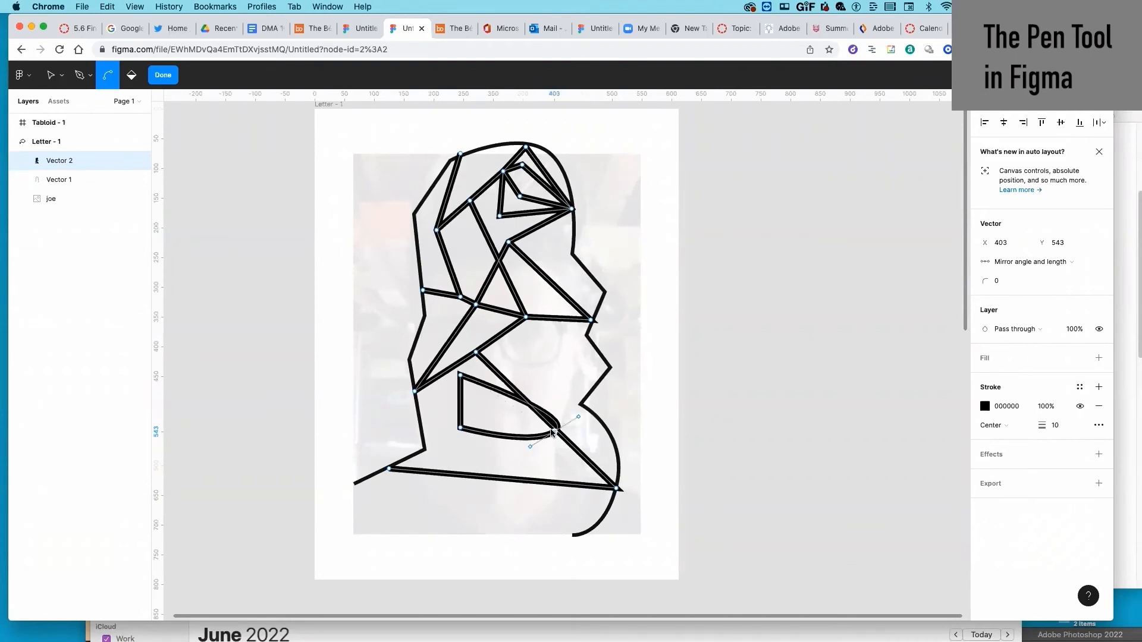
left_click(554, 433, "super")
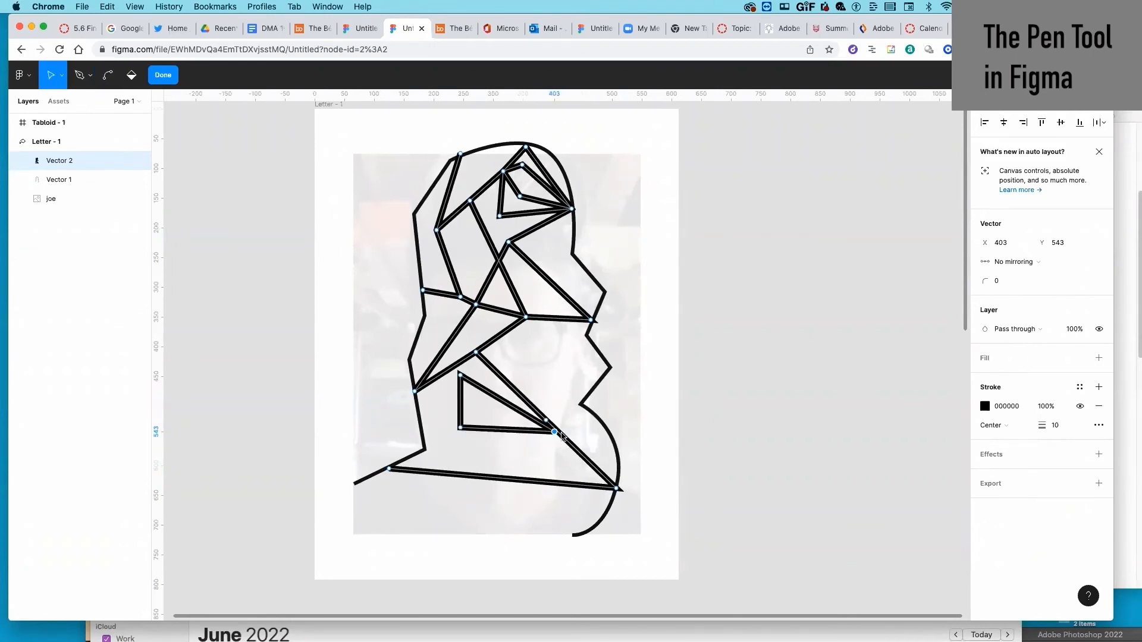
Step: Draw a separate angled line outside the frame through -444, -242, the middle point -508, -89 and -444, 86
left_click(79, 75)
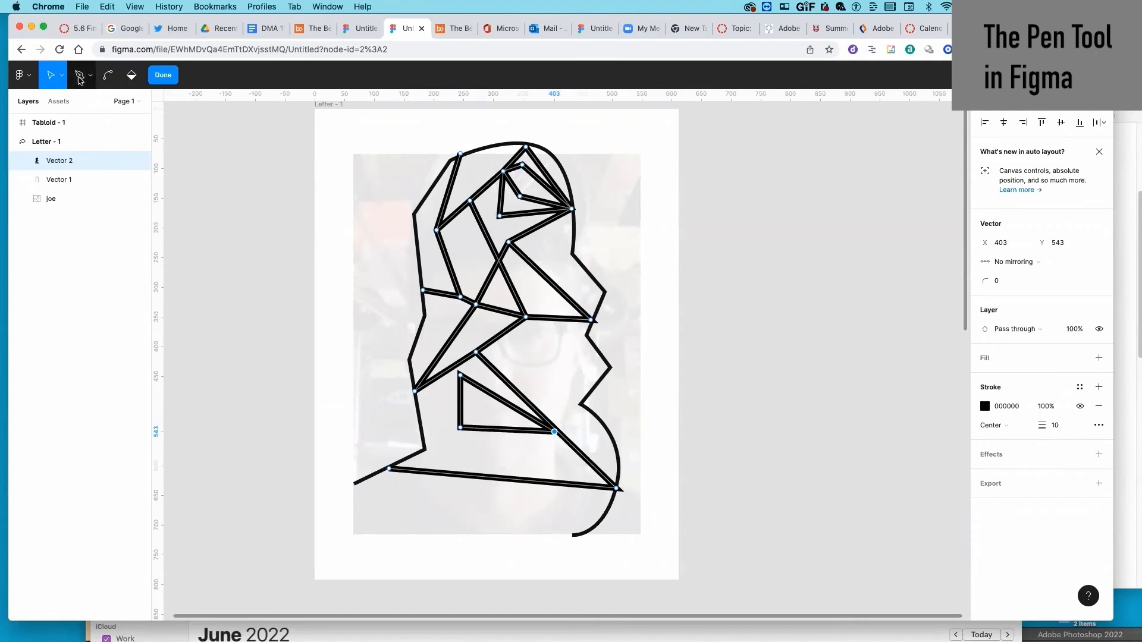
key("Escape")
left_click(239, 206)
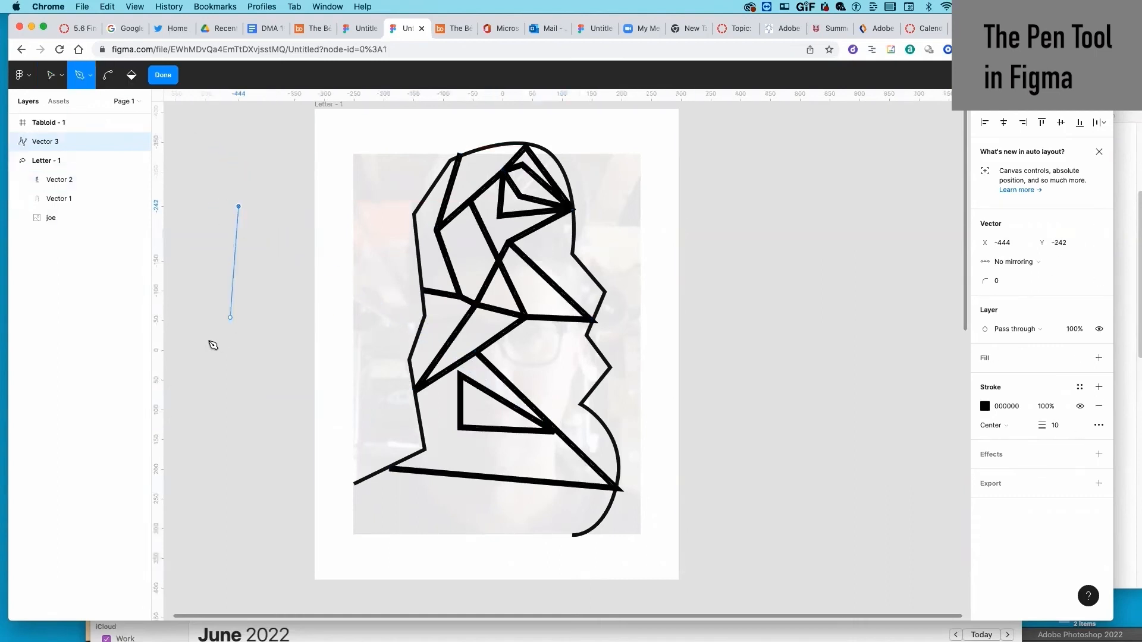
left_click(201, 296)
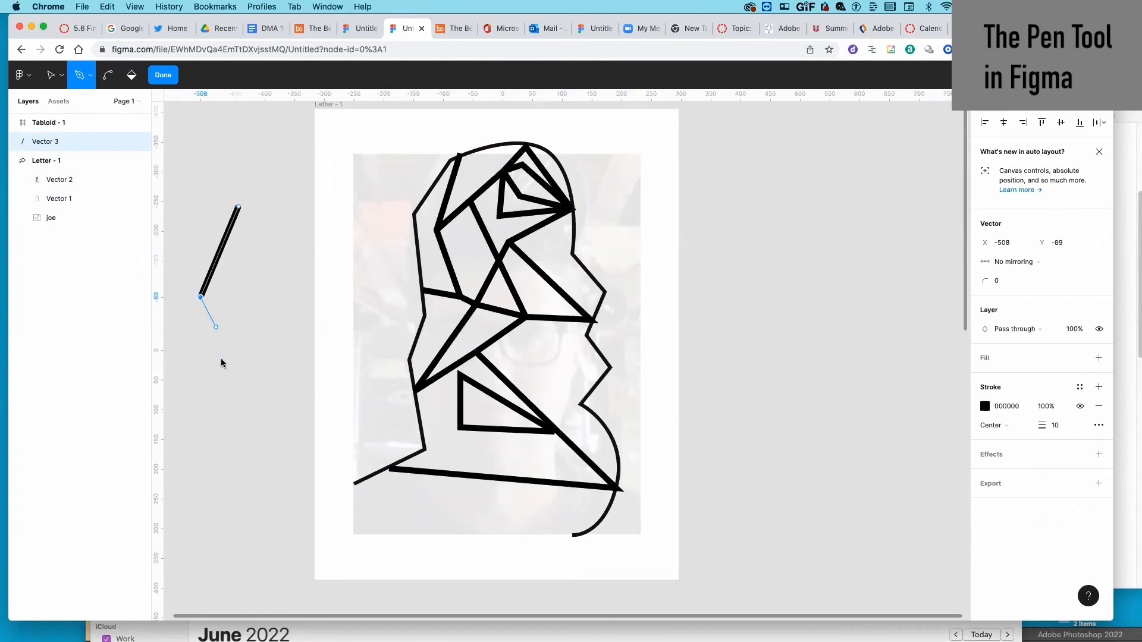
left_click(238, 401)
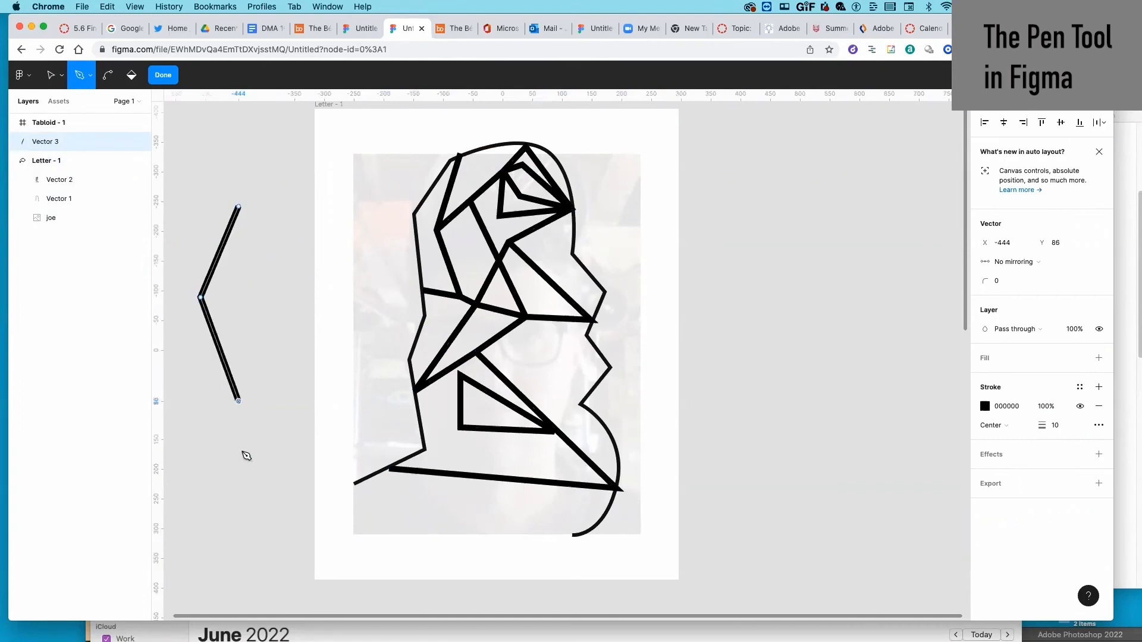
Step: Try curving the angled line's middle point with mirrored handles, and turn it back into a sharp corner
left_click(48, 83)
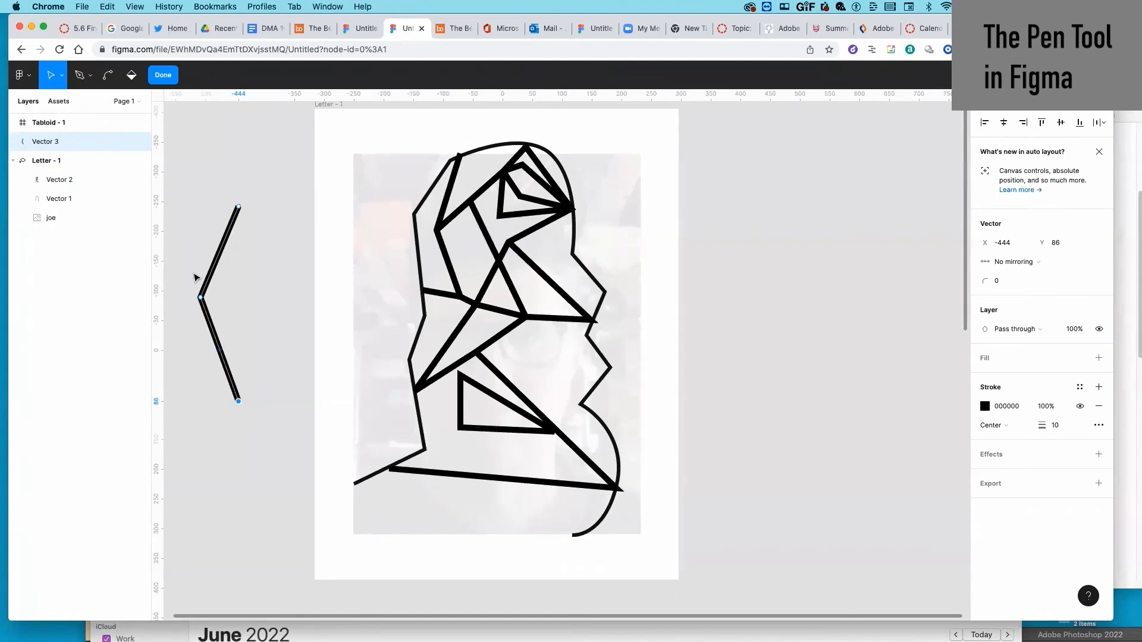
left_click(253, 273)
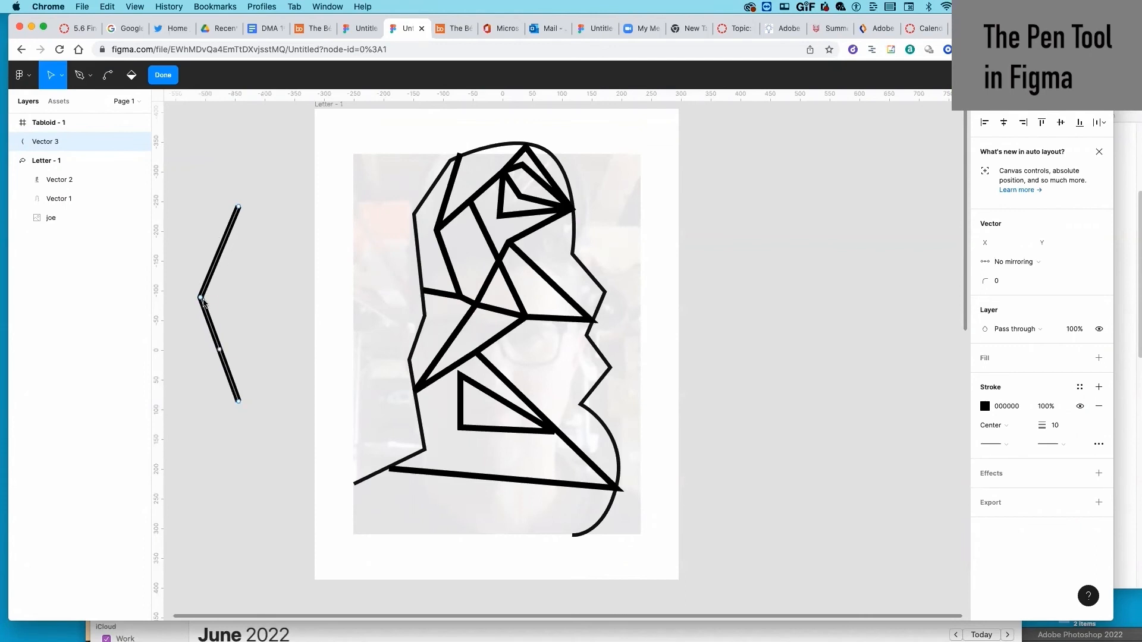
key("super")
left_click_drag(201, 298, 200, 377)
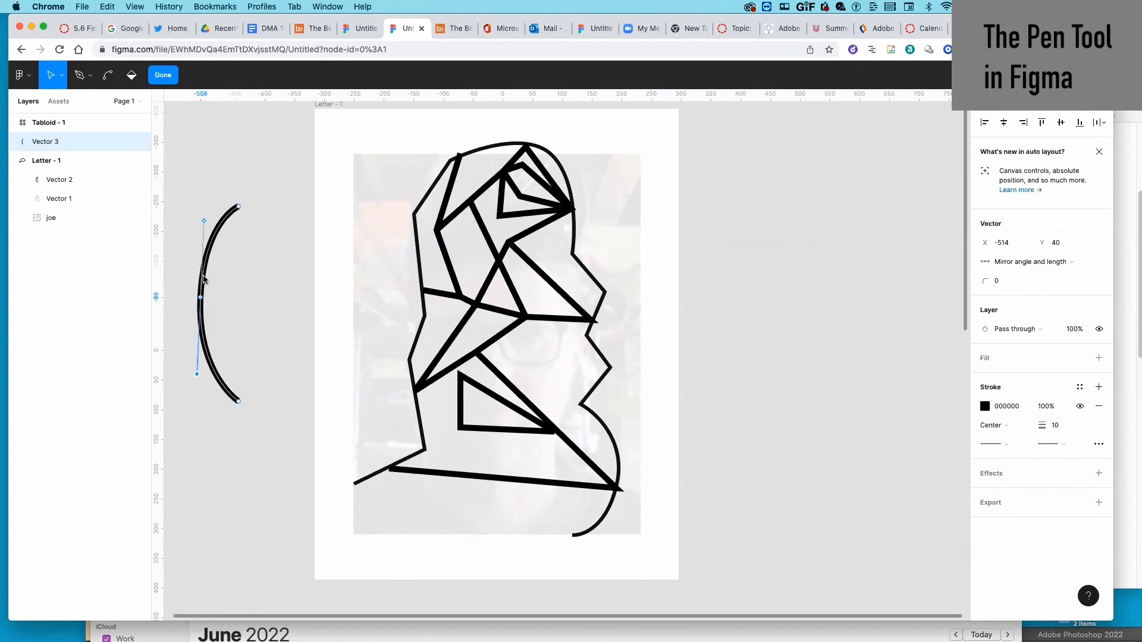
key("super")
left_click(201, 297)
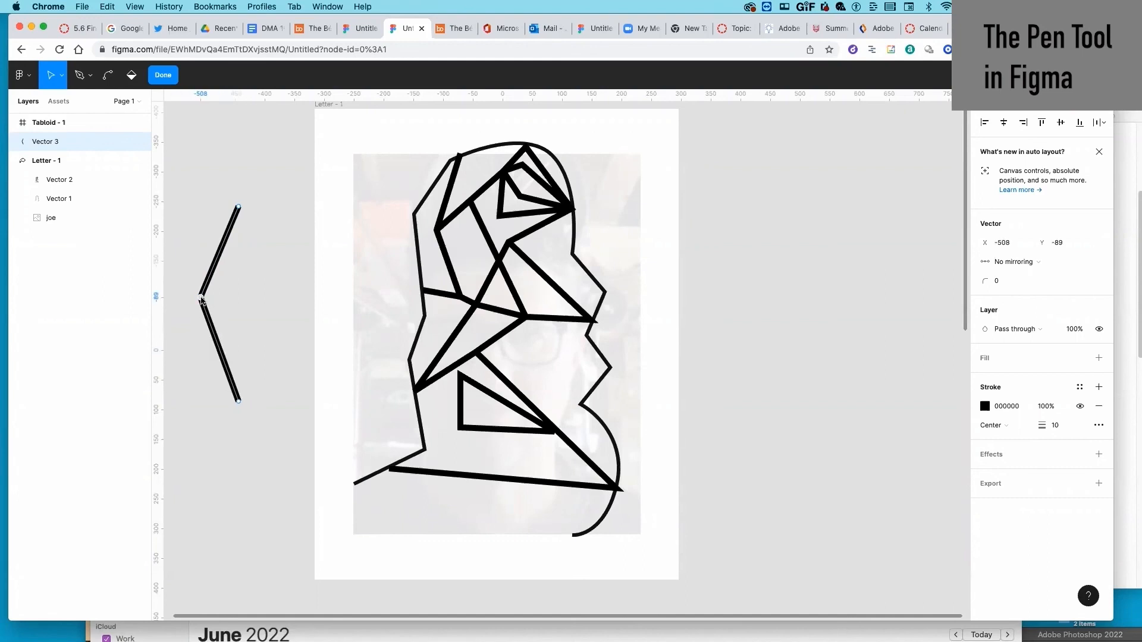
Step: Bend the angled line's middle point into a smooth curve with mirrored vertical handles, the upper one ending at -508, -209
left_click_drag(201, 299, 204, 225)
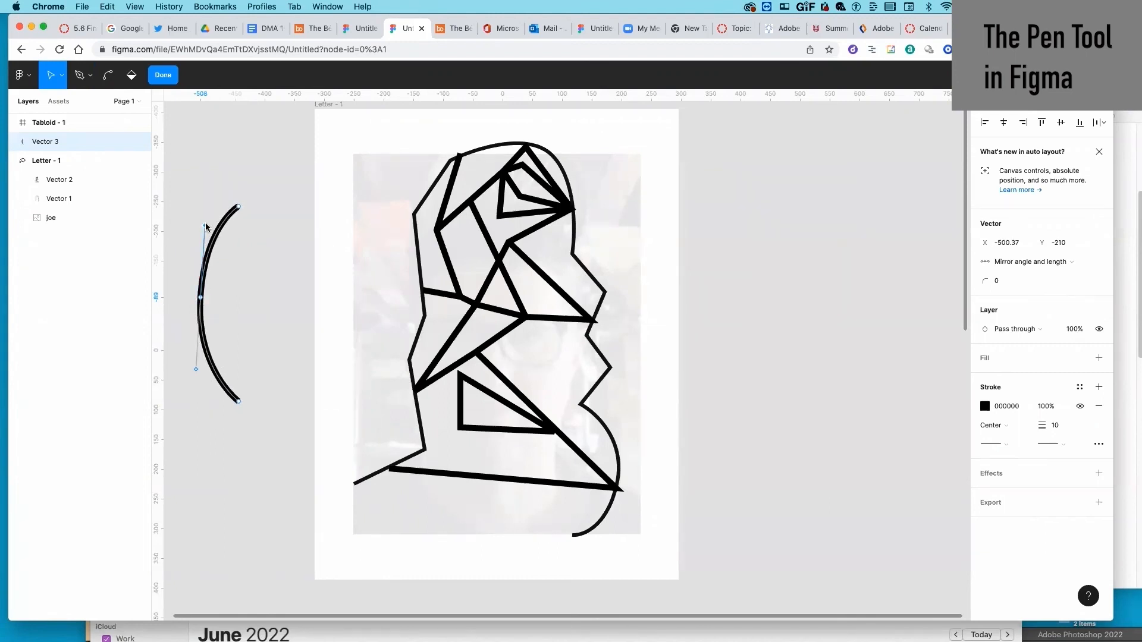
mouse_move(200, 222)
left_mouse_down()
mouse_move(211, 189)
mouse_move(204, 230)
left_mouse_up()
key("super+z")
mouse_move(206, 227)
left_mouse_down()
mouse_move(201, 208)
mouse_move(202, 236)
left_mouse_up()
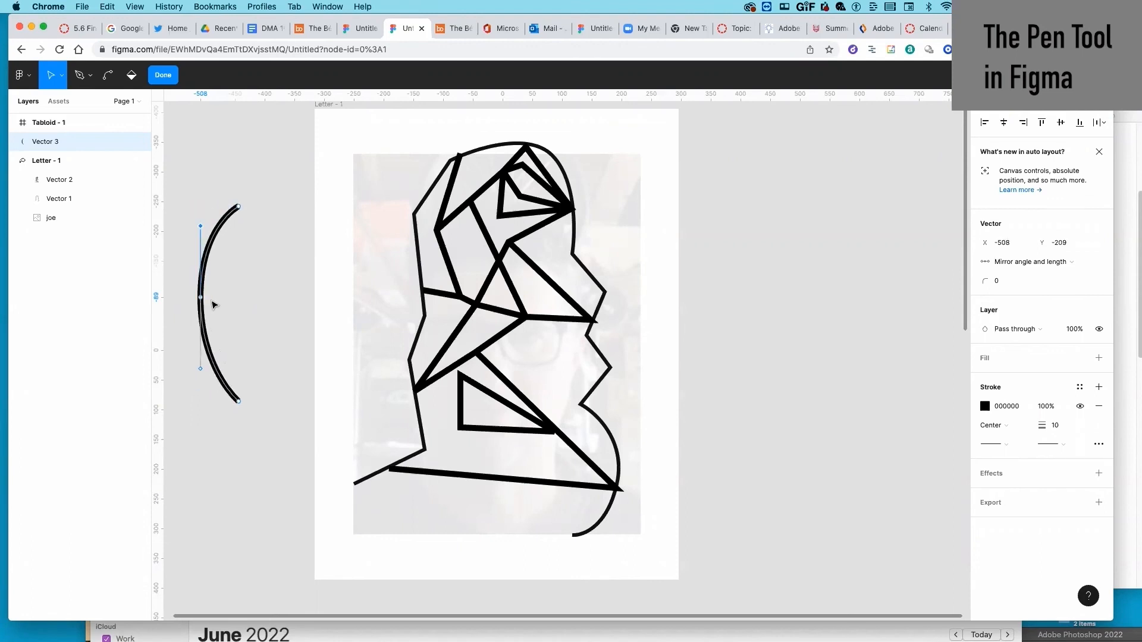
Step: Shorten the middle point's mirrored handles by moving the upper handle end to -508, -193
left_click(220, 310)
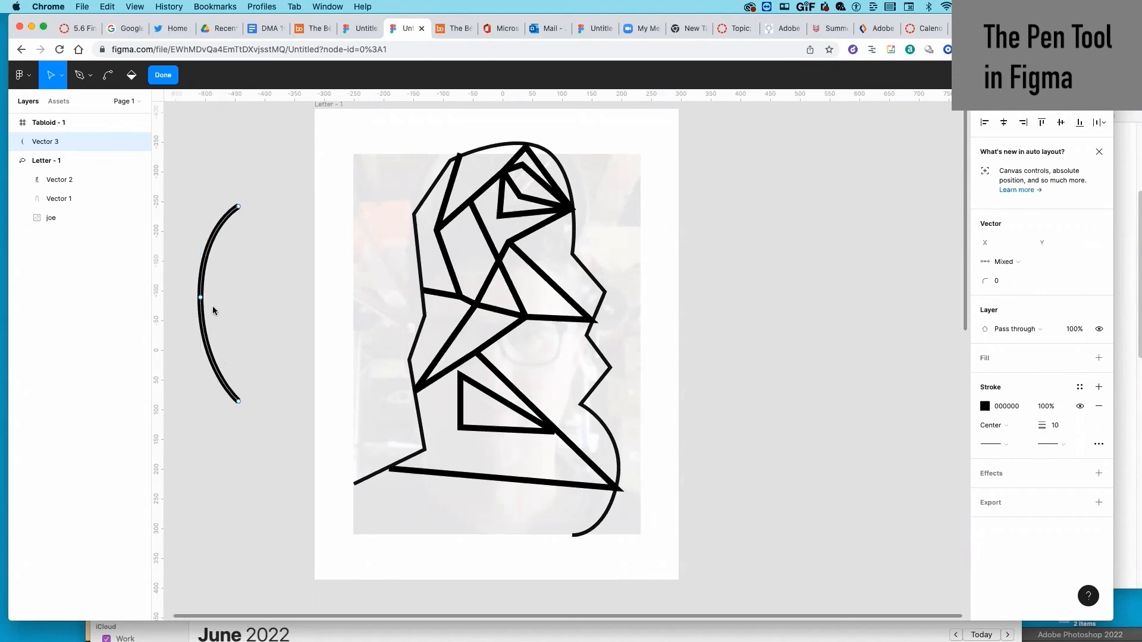
left_click(201, 298)
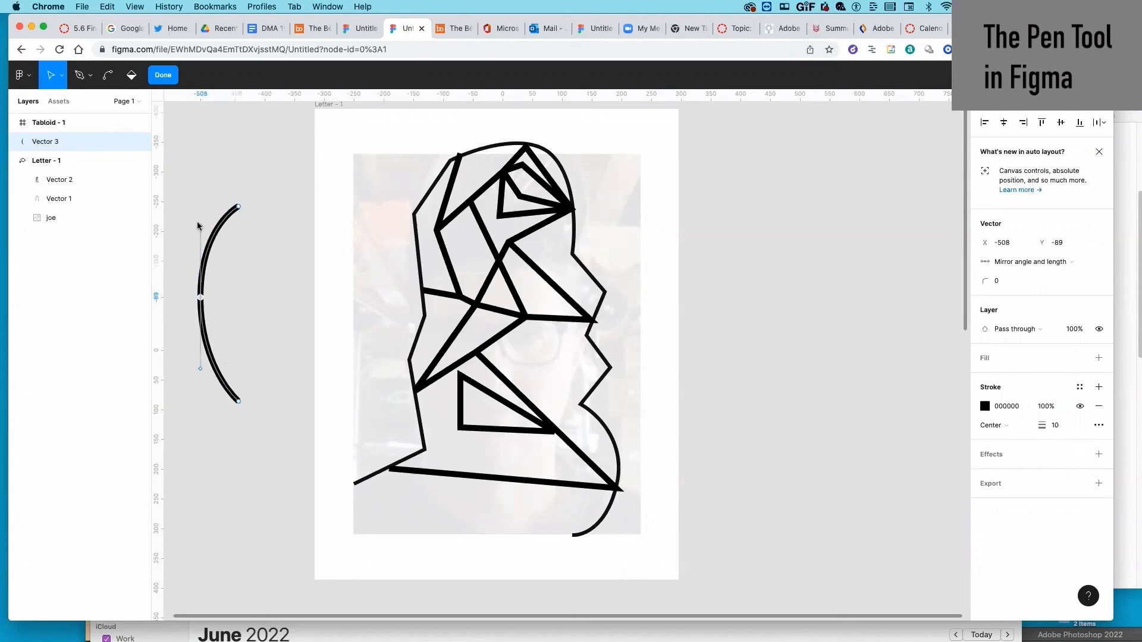
mouse_move(200, 226)
left_mouse_down()
mouse_move(187, 194)
mouse_move(201, 235)
left_mouse_up()
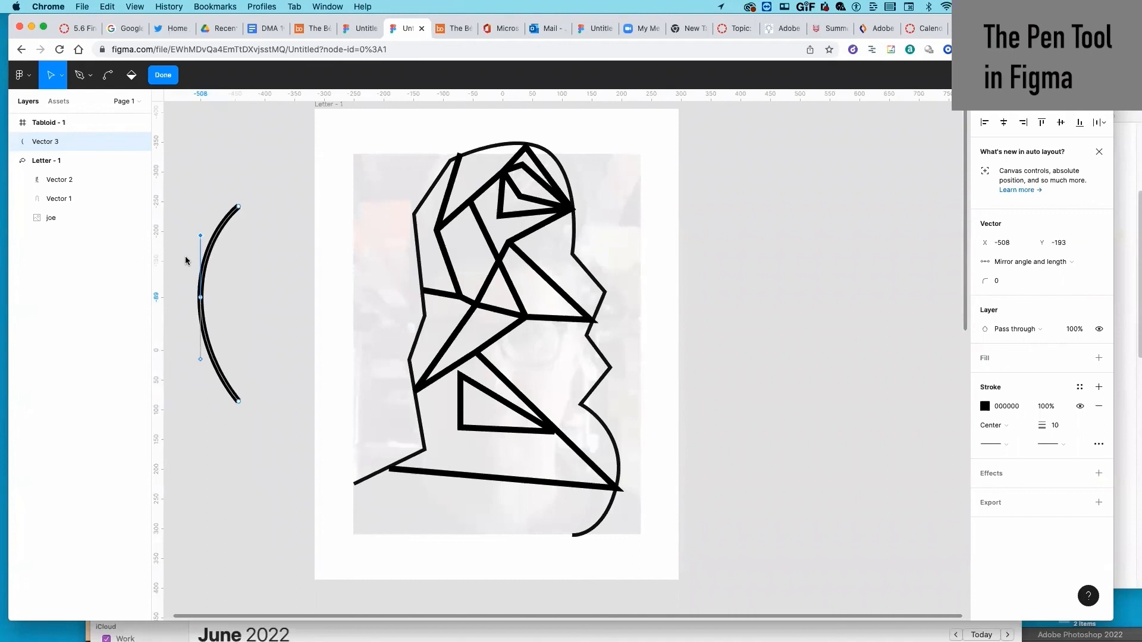
Step: Draw a flowing S-shaped curve on the other side of the frame, from 442, -157 through 442, 35 to 509, 179
left_click(87, 80)
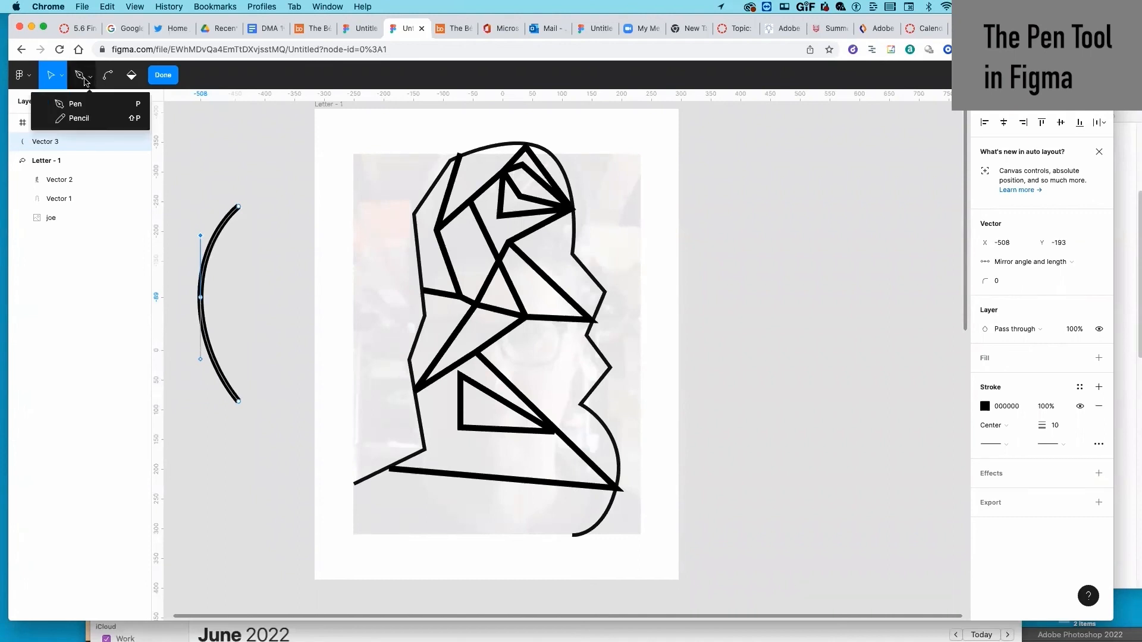
left_click(79, 80)
left_click(765, 259)
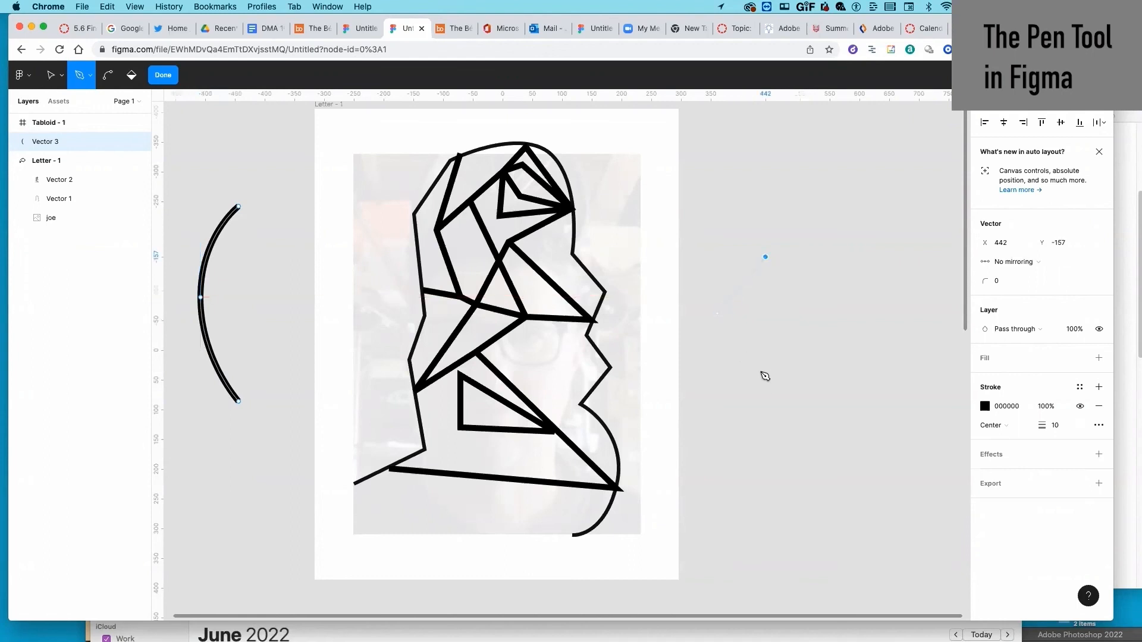
mouse_move(778, 385)
left_mouse_down()
mouse_move(803, 393)
mouse_move(814, 415)
mouse_move(775, 380)
left_mouse_up()
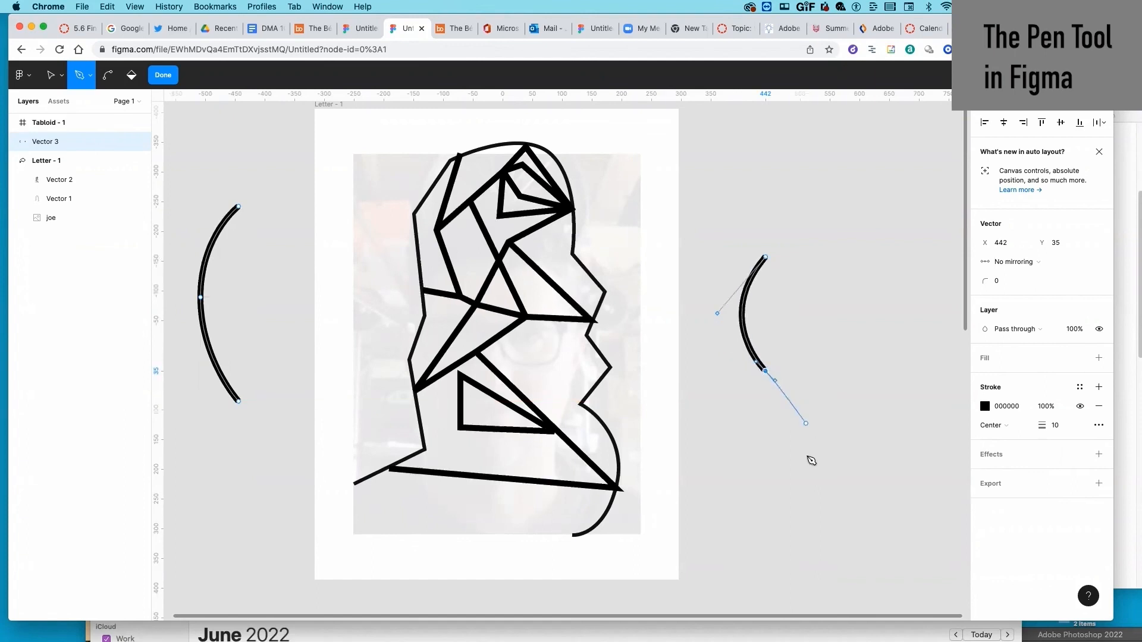
left_click_drag(805, 456, 773, 538)
left_click_drag(724, 580, 739, 544)
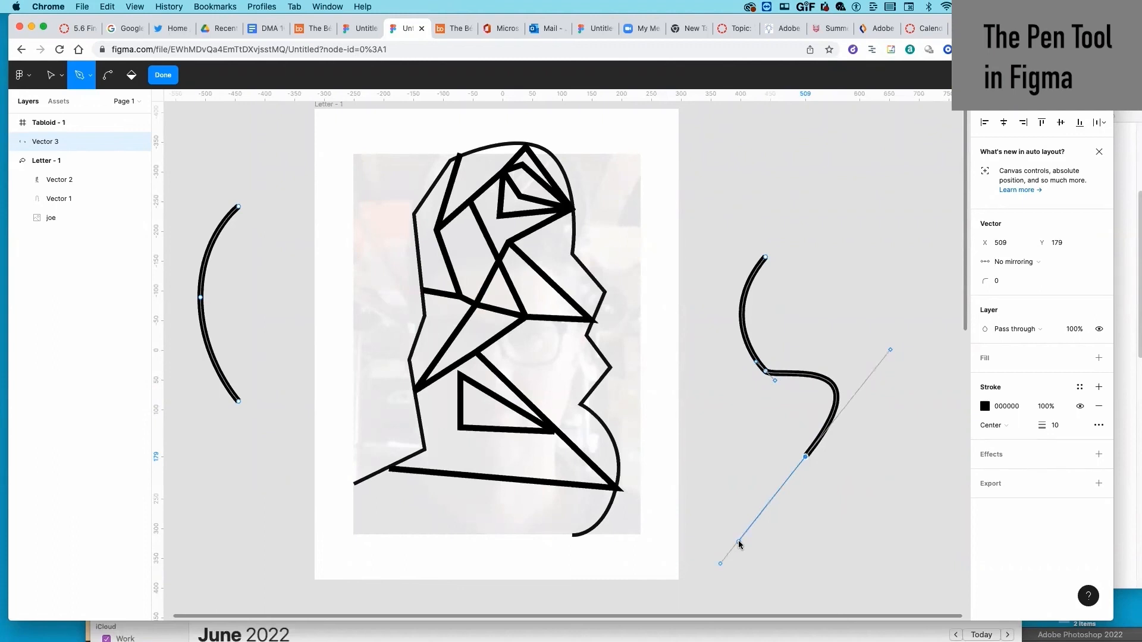